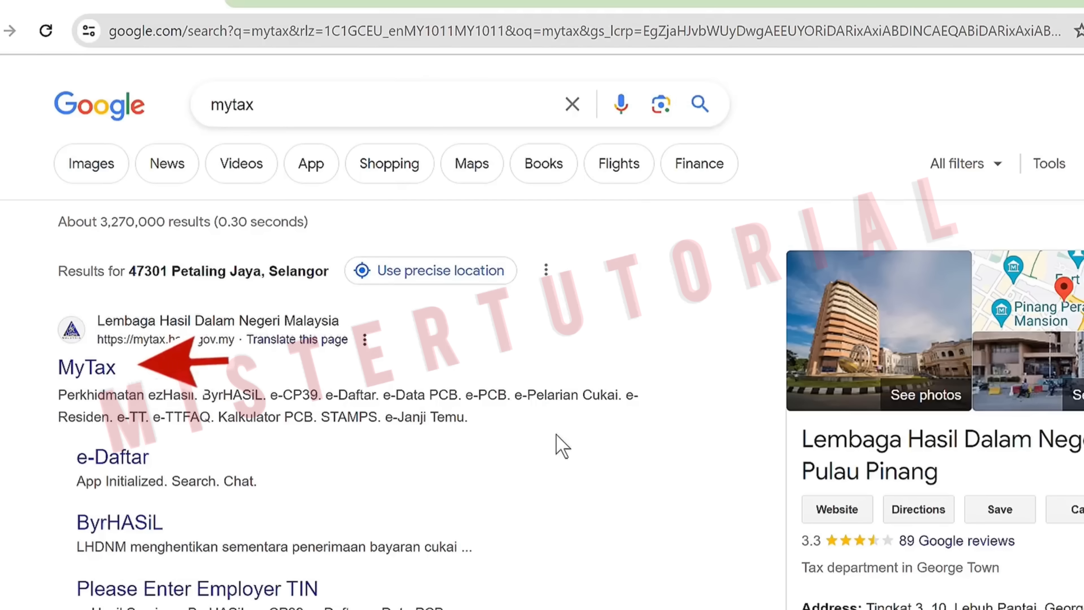
Open the MyTax portal from the search results and submit the identity card number under No. Kad Pengenalan.
{"action": "left_click", "coordinate": [104, 372]}
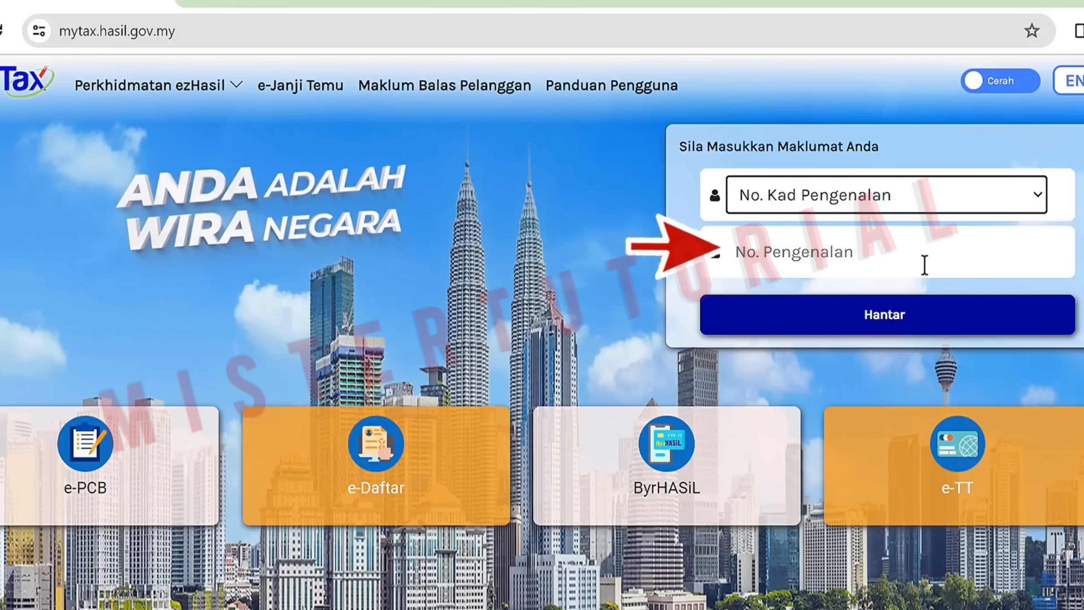
{"action": "left_click", "coordinate": [811, 269]}
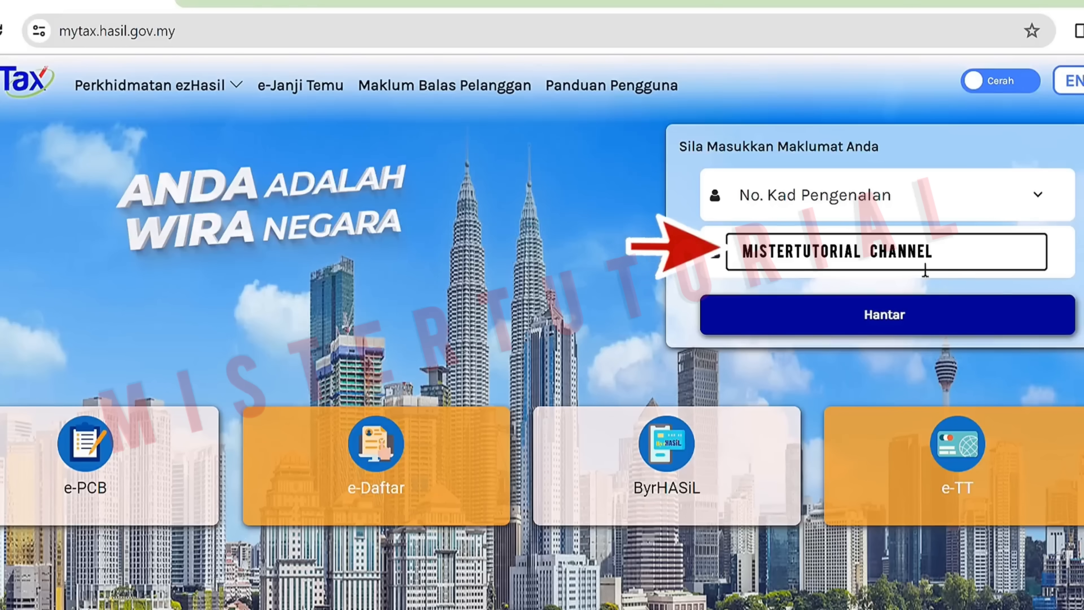
{"action": "left_click", "coordinate": [913, 331]}
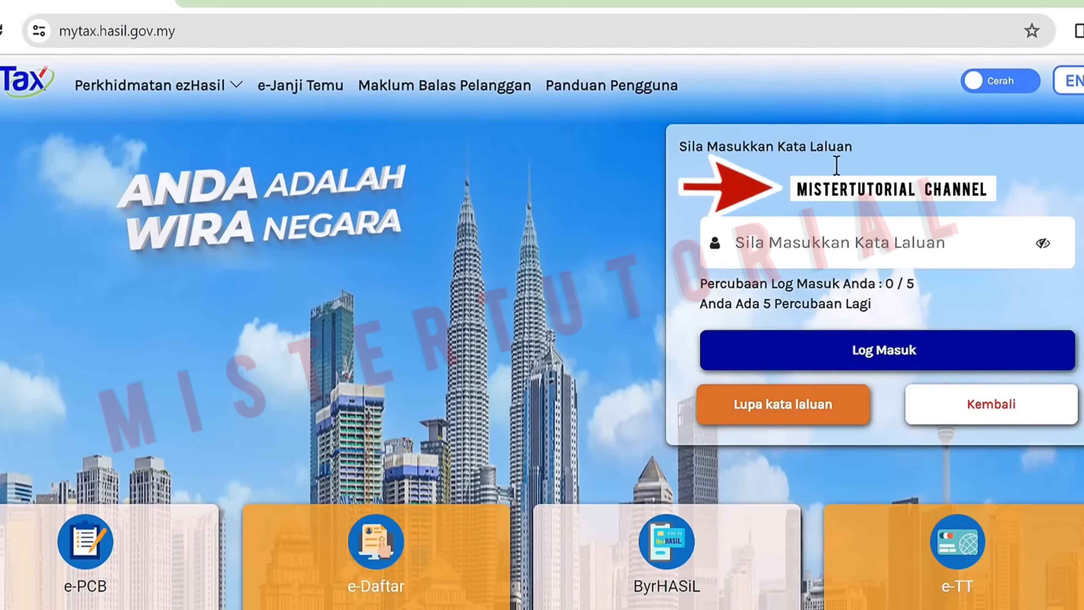
Enter the account password and log in to MyTax.
{"action": "left_click", "coordinate": [836, 257]}
{"action": "type", "text": "••"}
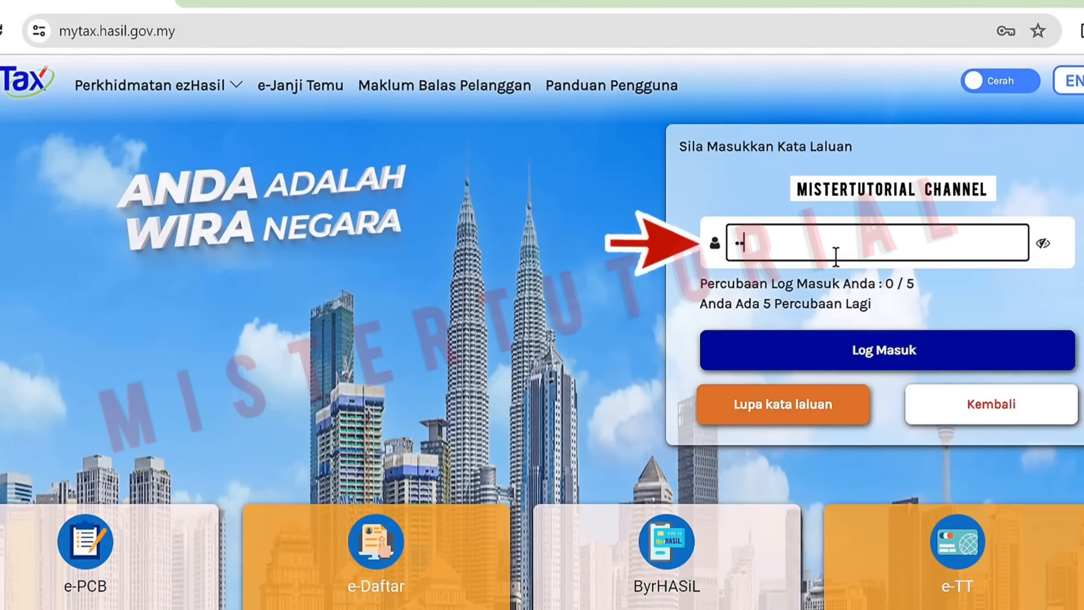
{"action": "type", "text": "•••••••••••"}
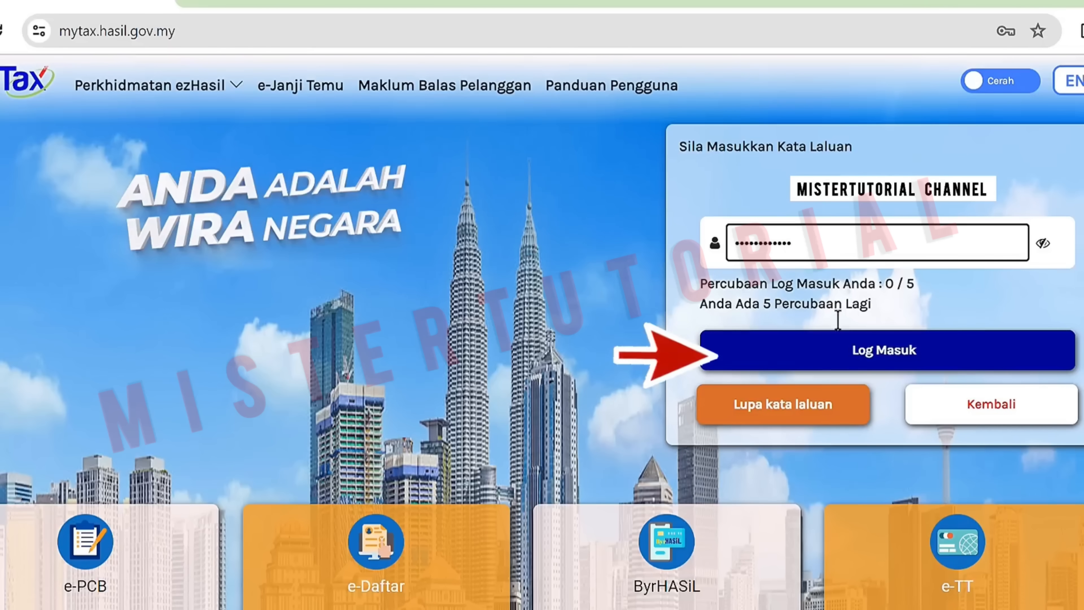
{"action": "left_click", "coordinate": [888, 355]}
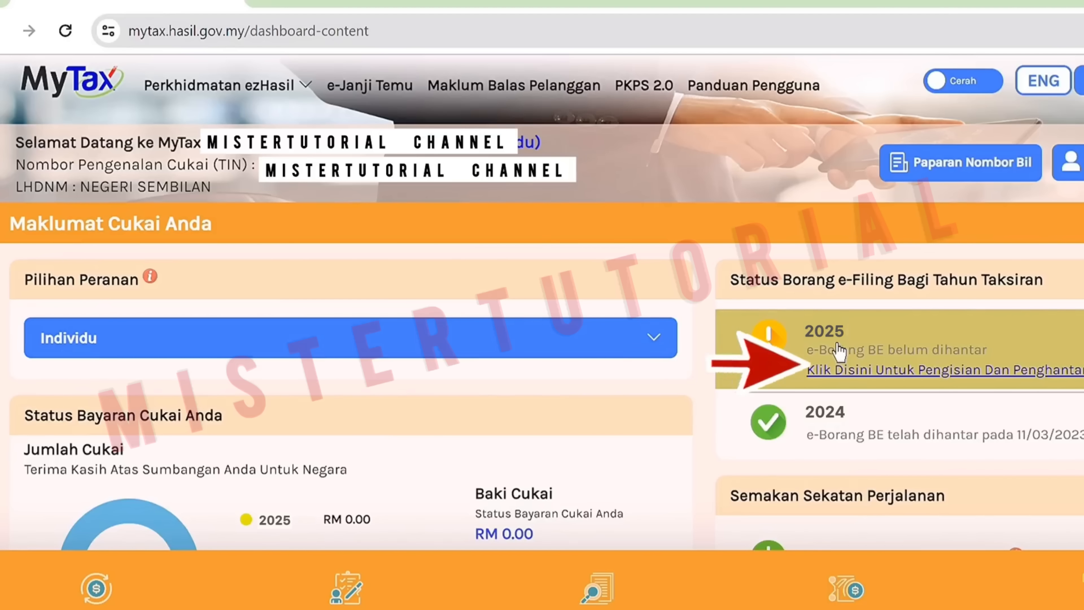
Open the 2025 e-Filing submission and start the e-BE form for year of assessment 2025.
{"action": "left_click", "coordinate": [839, 368]}
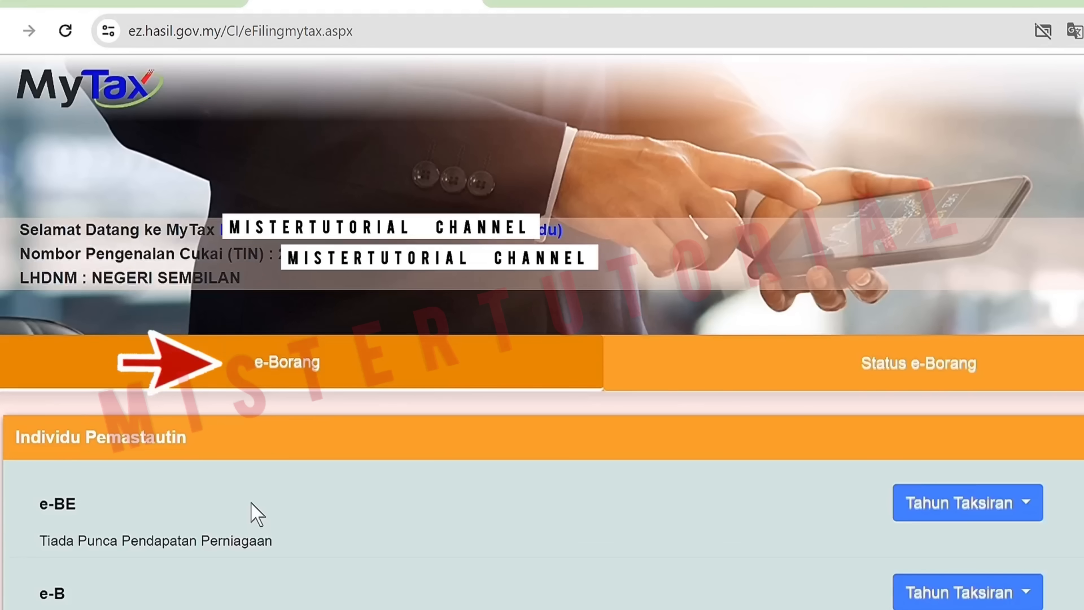
{"action": "scroll", "coordinate": [250, 503], "scroll_direction": "down", "scroll_amount": 5}
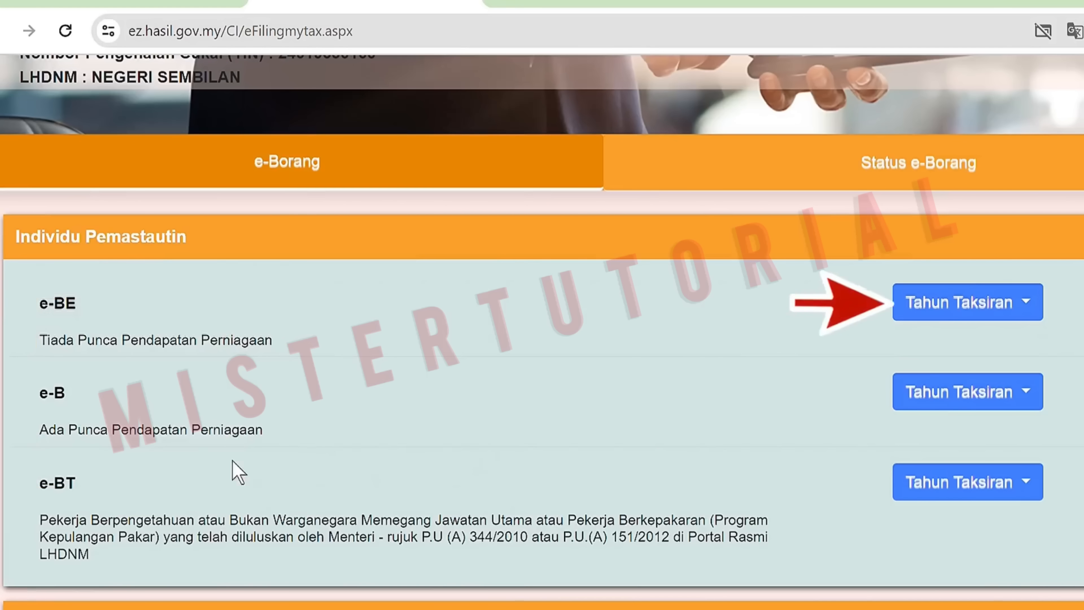
{"action": "left_click", "coordinate": [1010, 317]}
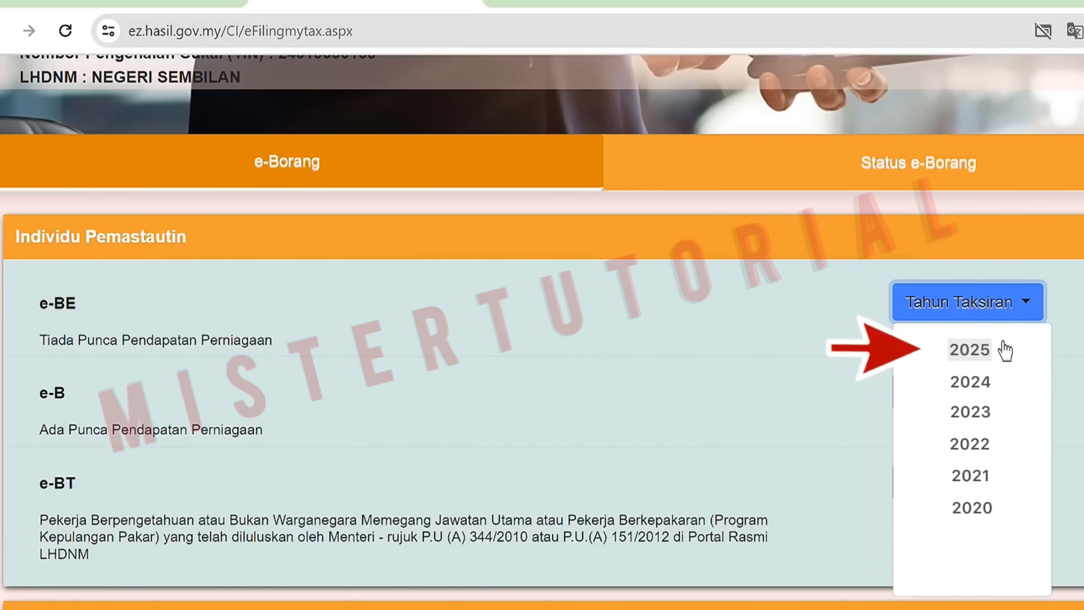
{"action": "left_click", "coordinate": [993, 358]}
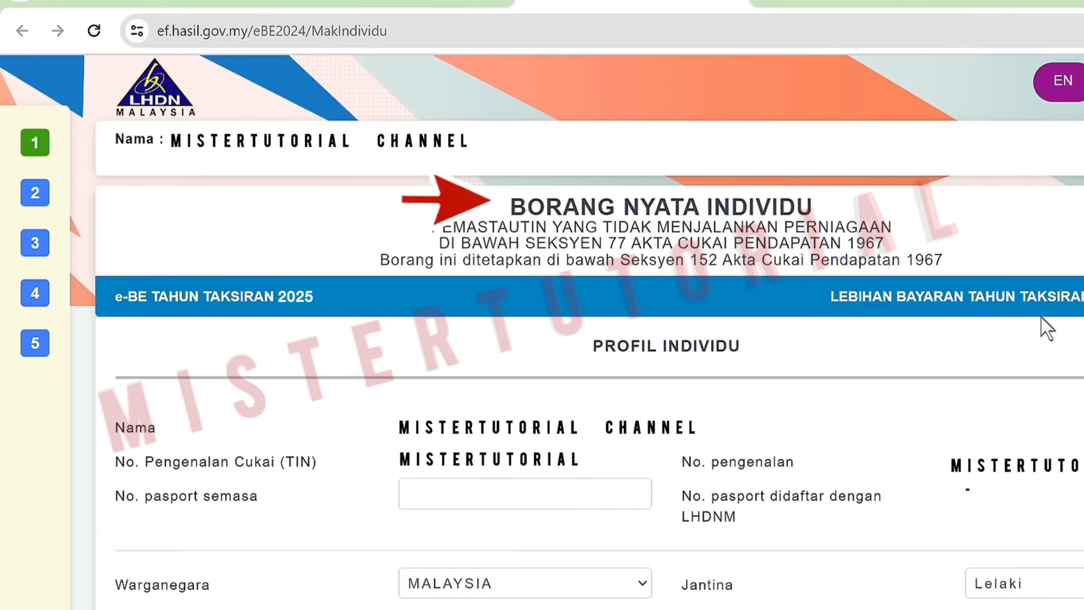
Complete the individual profile with the marriage date and assessment type, and continue to the Profil Lain section.
{"action": "mouse_move", "coordinate": [49, 148]}
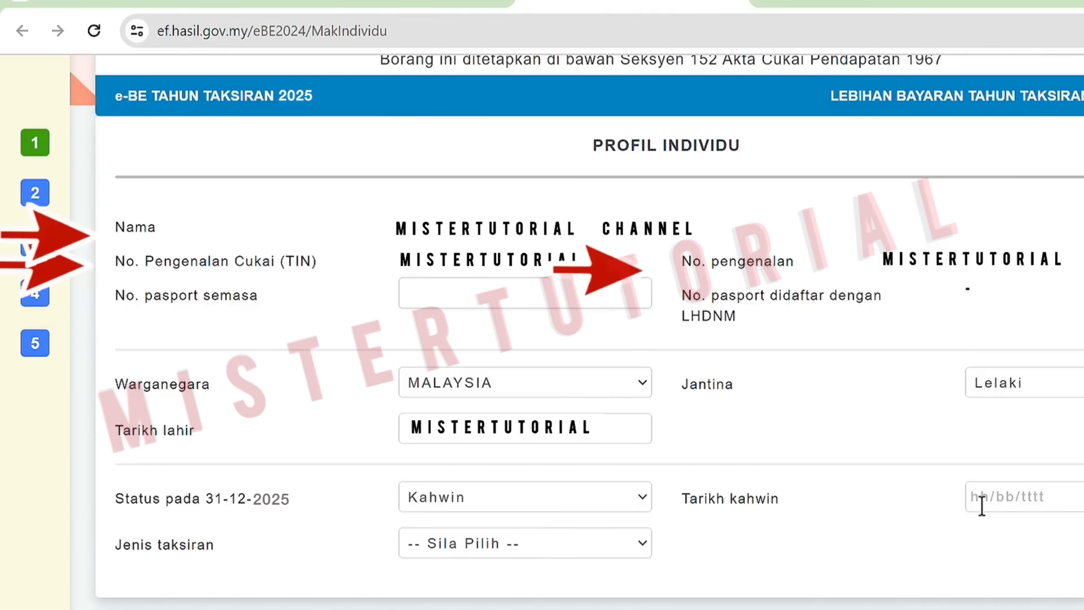
{"action": "left_click", "coordinate": [1056, 508]}
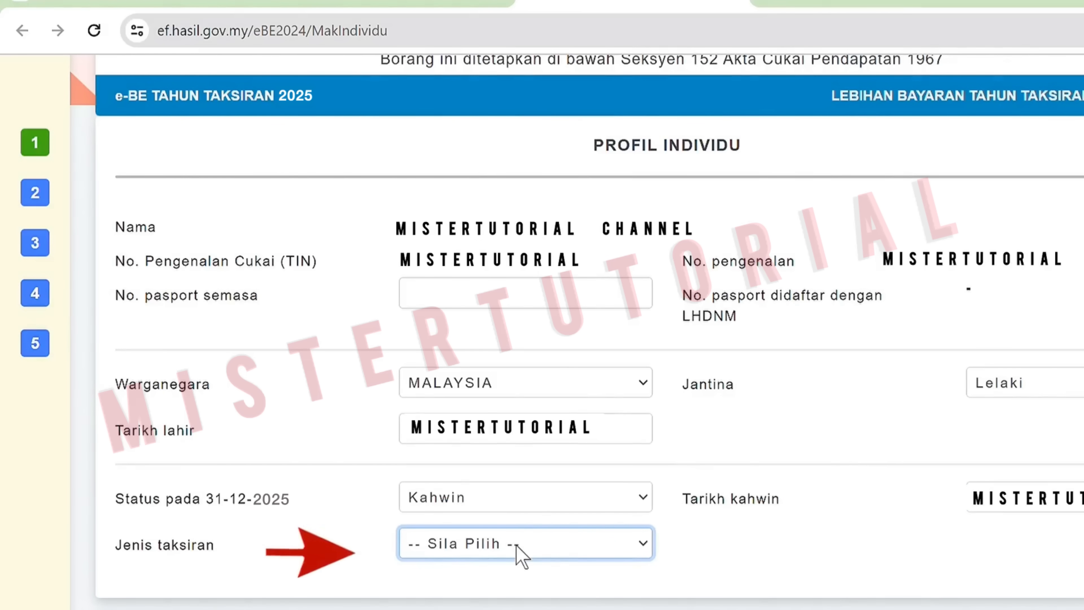
{"action": "left_click", "coordinate": [517, 548]}
{"action": "left_click", "coordinate": [578, 575]}
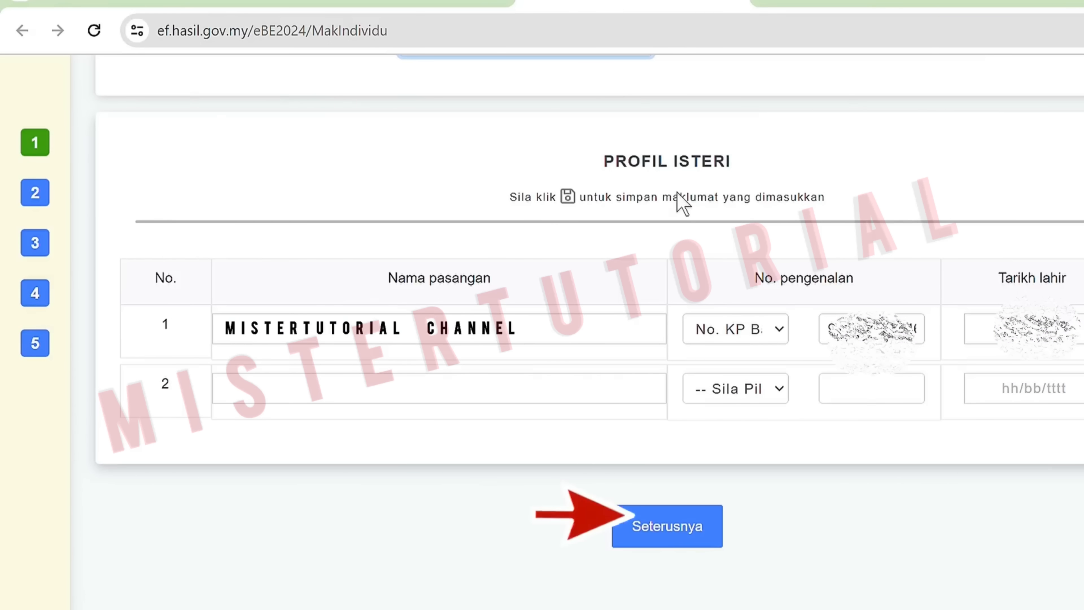
{"action": "left_click", "coordinate": [692, 548]}
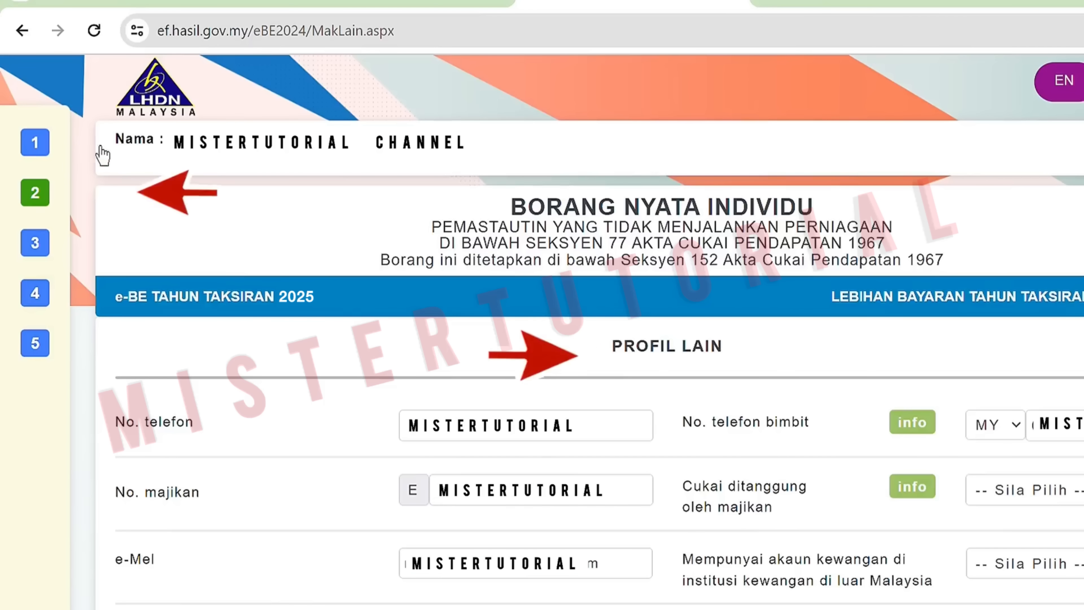
Answer Tidak for employer-borne tax, financial accounts outside Malaysia, and disposal of assets under the 1976 Real Property Gains Tax Act.
{"action": "mouse_move", "coordinate": [72, 213]}
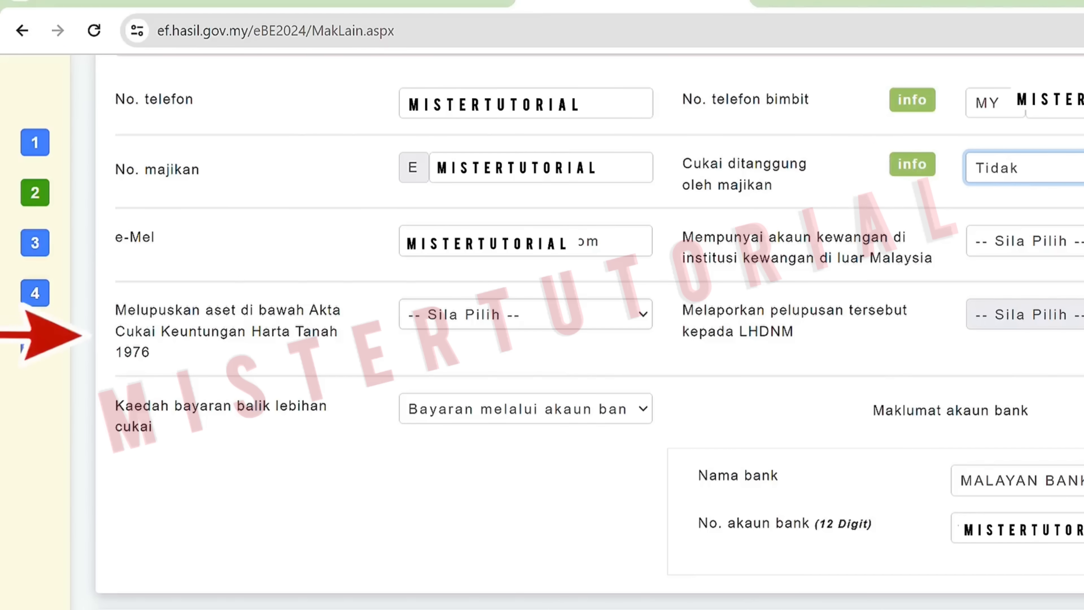
{"action": "left_click", "coordinate": [1042, 241]}
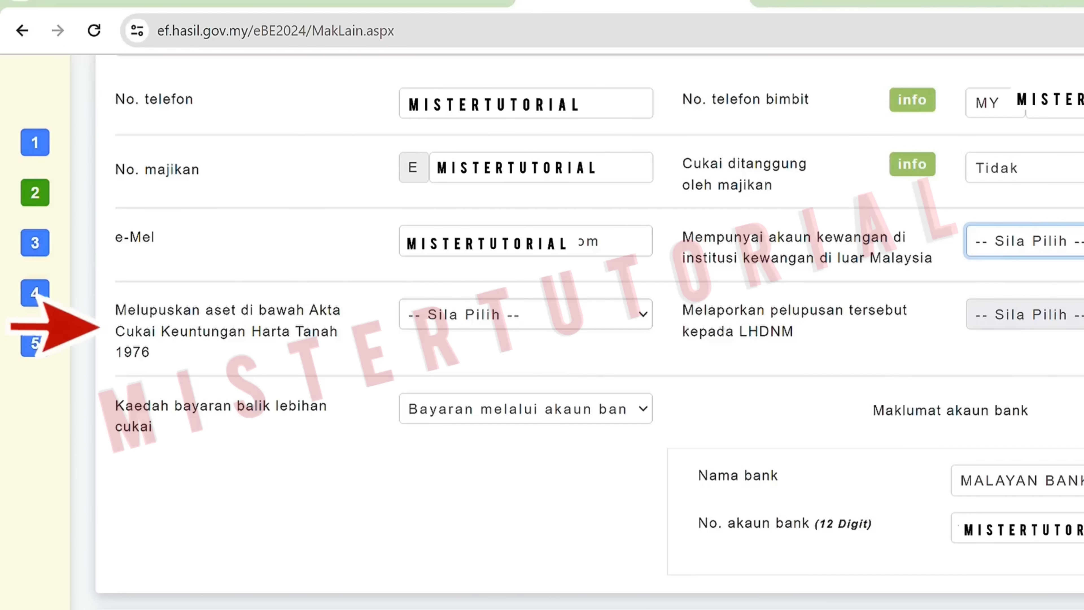
{"action": "left_click", "coordinate": [1080, 305]}
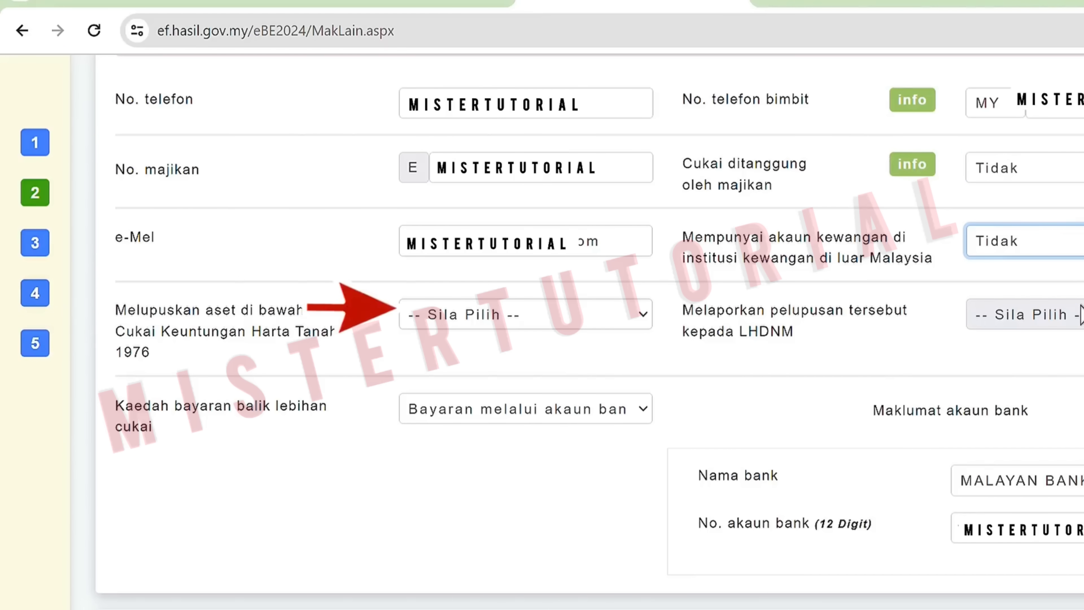
{"action": "left_click", "coordinate": [615, 326]}
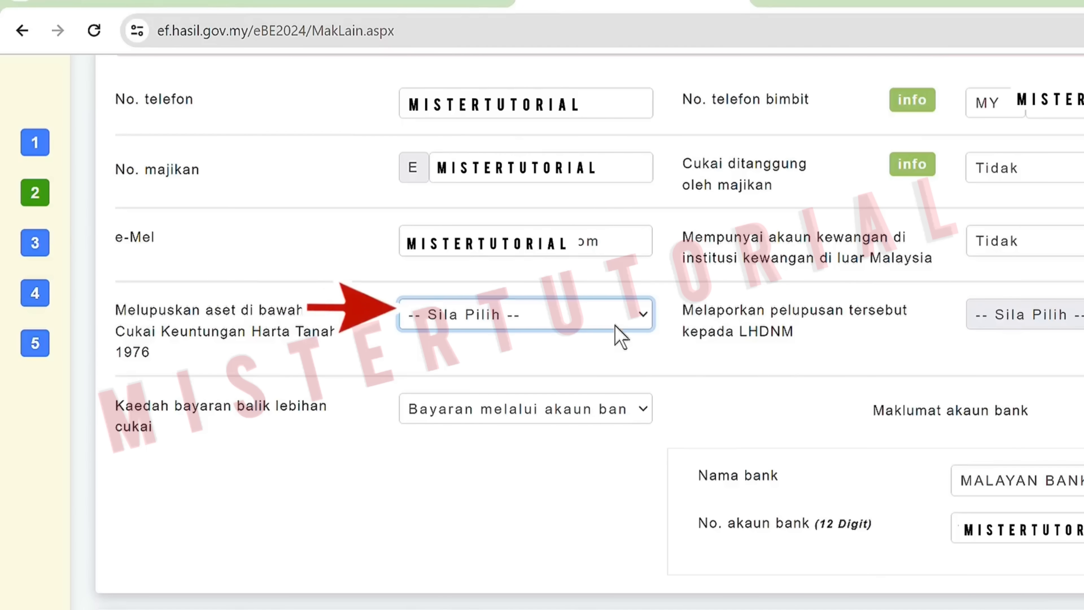
{"action": "left_click", "coordinate": [589, 376]}
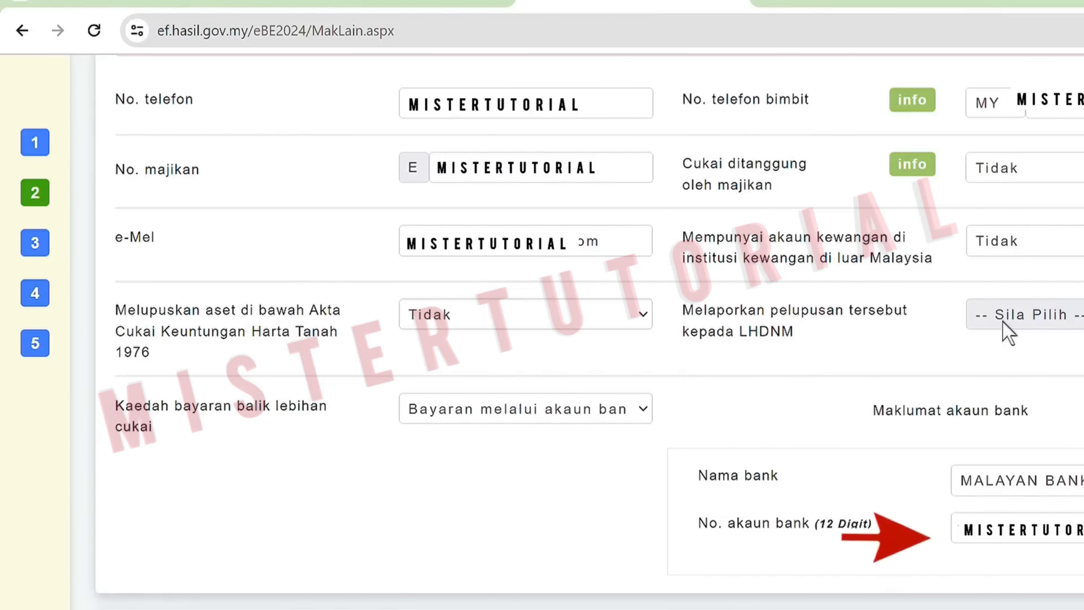
Check the mailing address, leave the incentive claim blank, and continue to the income section.
{"action": "scroll", "coordinate": [1003, 321], "scroll_direction": "down", "scroll_amount": 10}
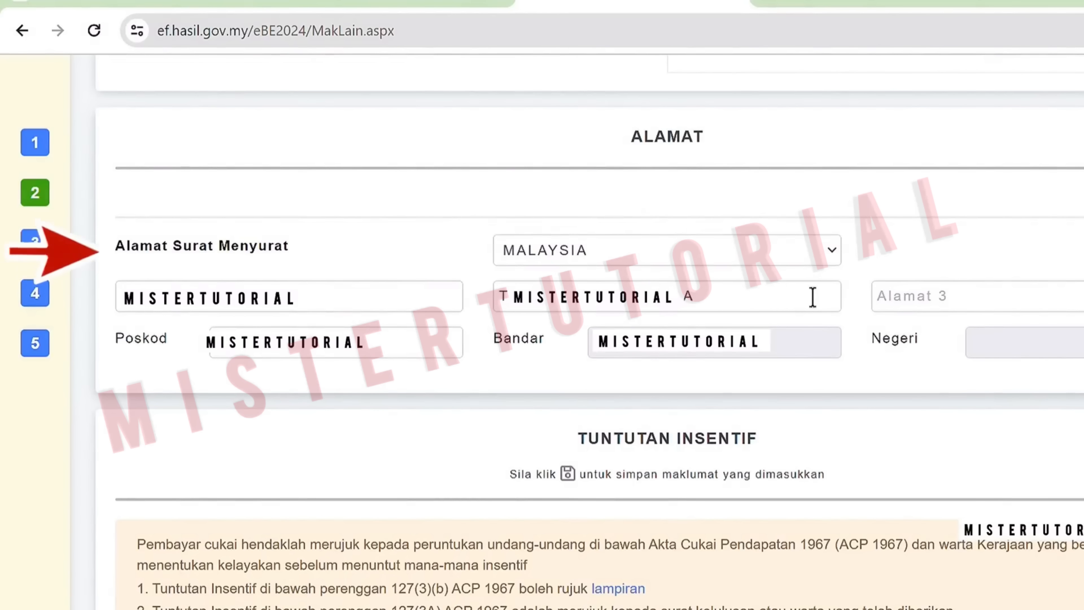
{"action": "scroll", "coordinate": [813, 297], "scroll_direction": "down", "scroll_amount": 6}
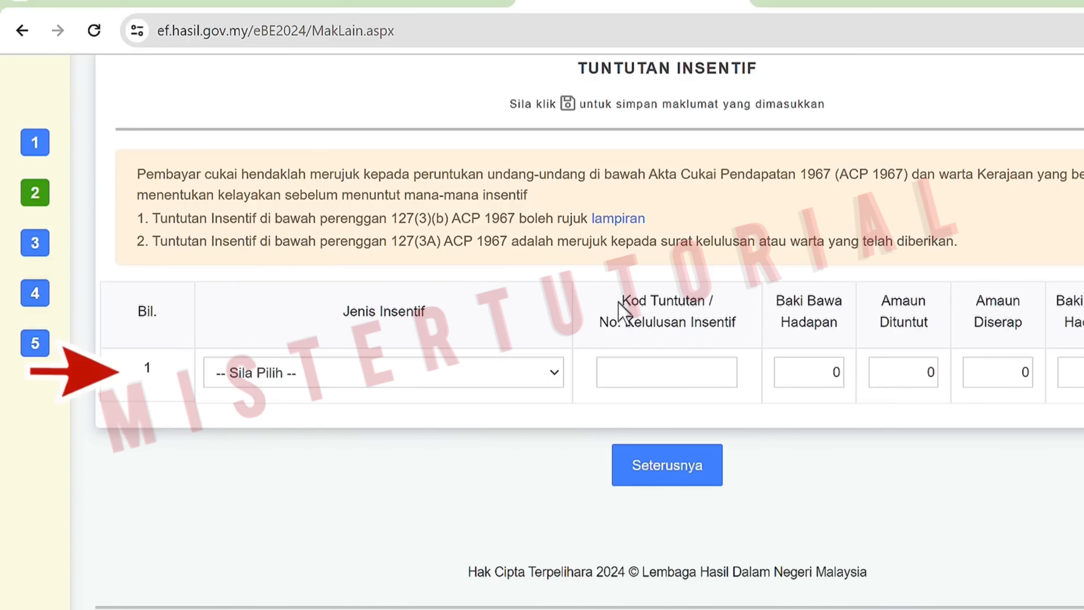
{"action": "left_click", "coordinate": [654, 482]}
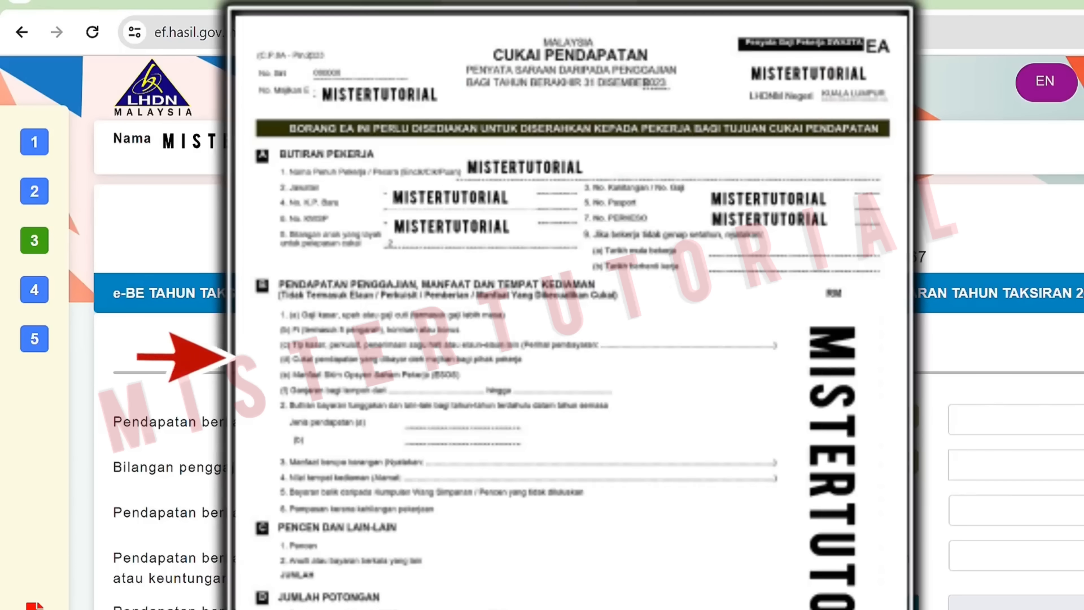
Fill in the Malaysian employment income, 1 employment and the monthly tax deduction (PCB), and continue to the Pelepasan section.
{"action": "scroll", "coordinate": [557, 419], "scroll_direction": "down", "scroll_amount": 5}
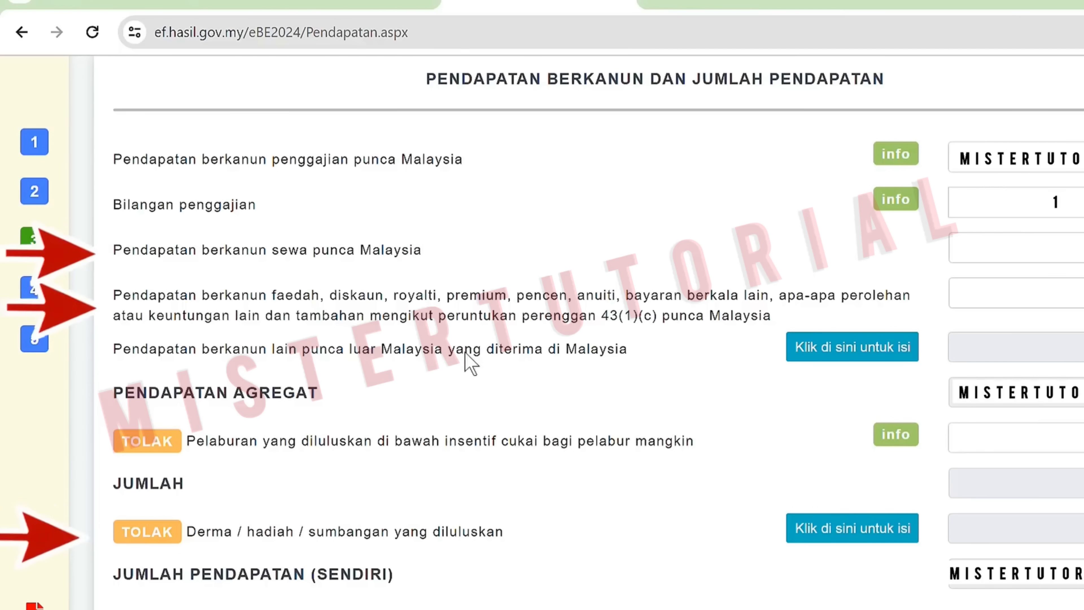
{"action": "scroll", "coordinate": [1077, 532], "scroll_direction": "down", "scroll_amount": 6}
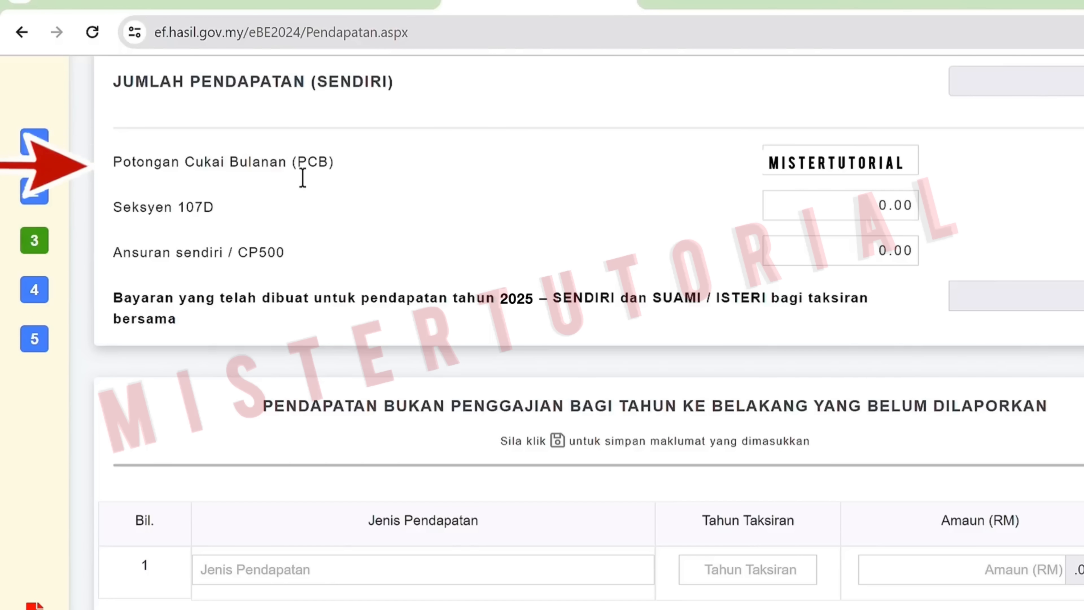
{"action": "scroll", "coordinate": [308, 177], "scroll_direction": "down", "scroll_amount": 5}
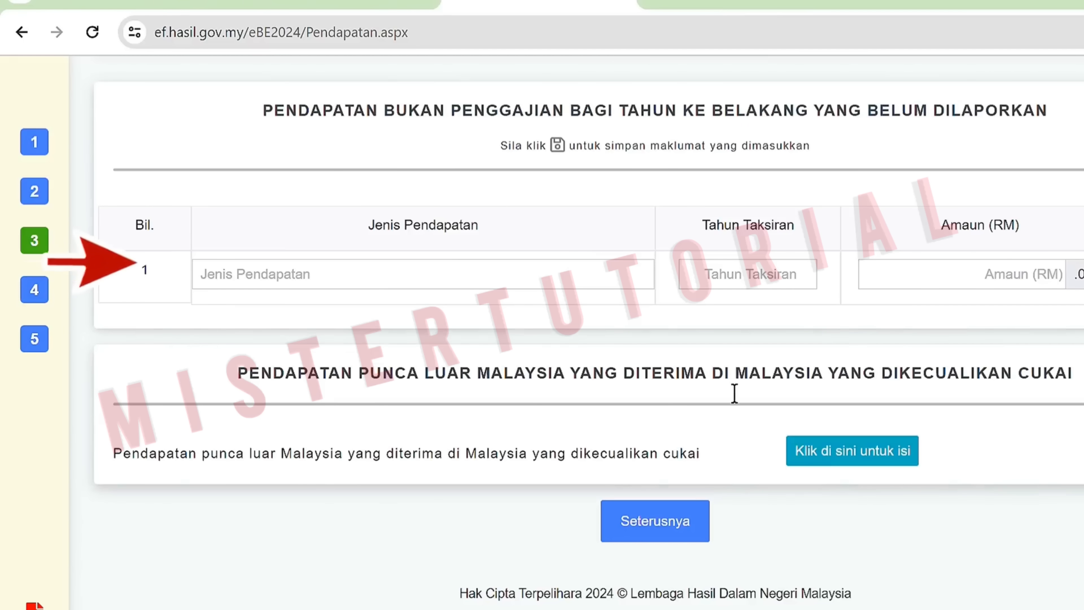
{"action": "left_click", "coordinate": [669, 530]}
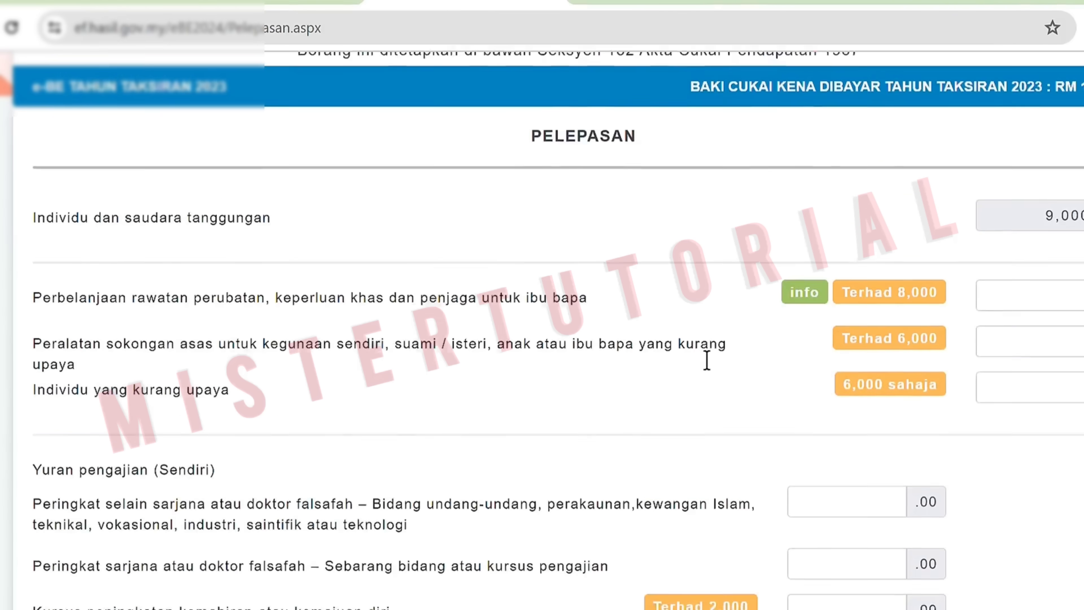
Claim 2,500 for the general Gaya hidup relief and open the form for child relief.
{"action": "scroll", "coordinate": [707, 361], "scroll_direction": "down", "scroll_amount": 2}
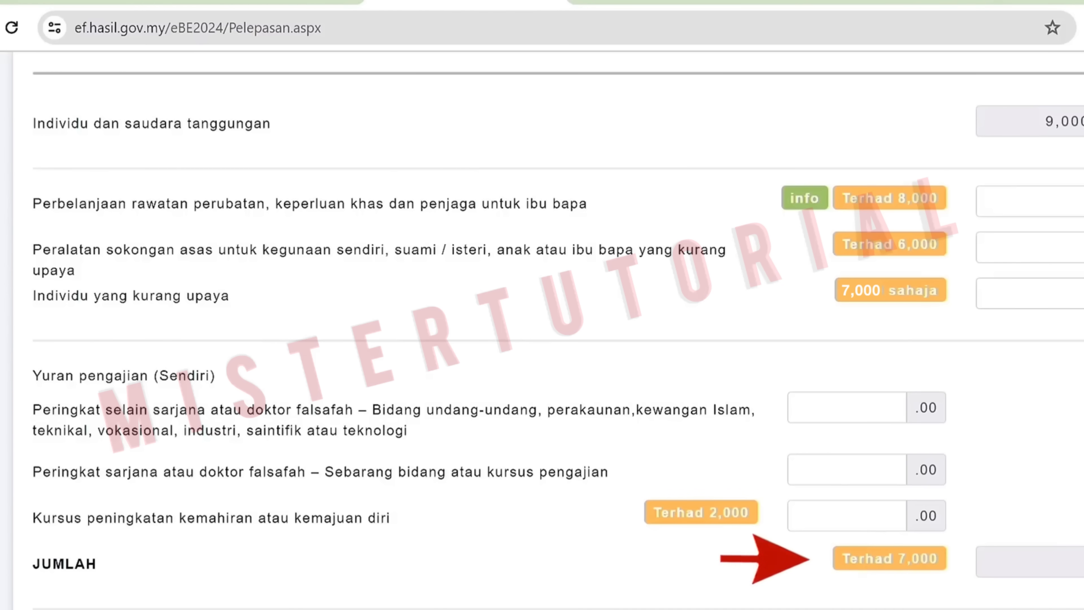
{"action": "scroll", "coordinate": [887, 520], "scroll_direction": "down", "scroll_amount": 10}
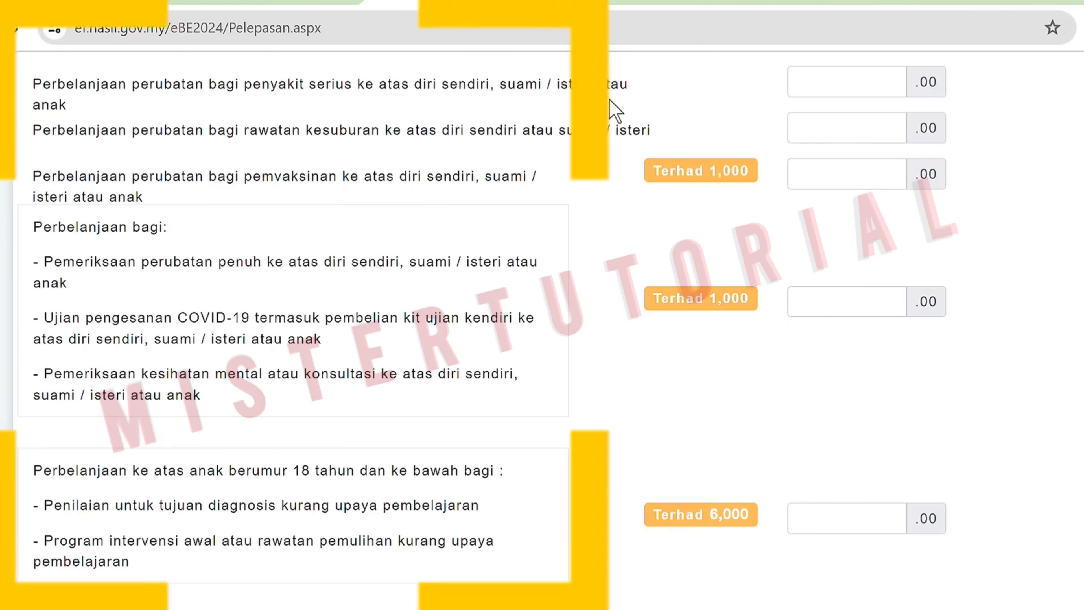
{"action": "scroll", "coordinate": [683, 465], "scroll_direction": "down", "scroll_amount": 9}
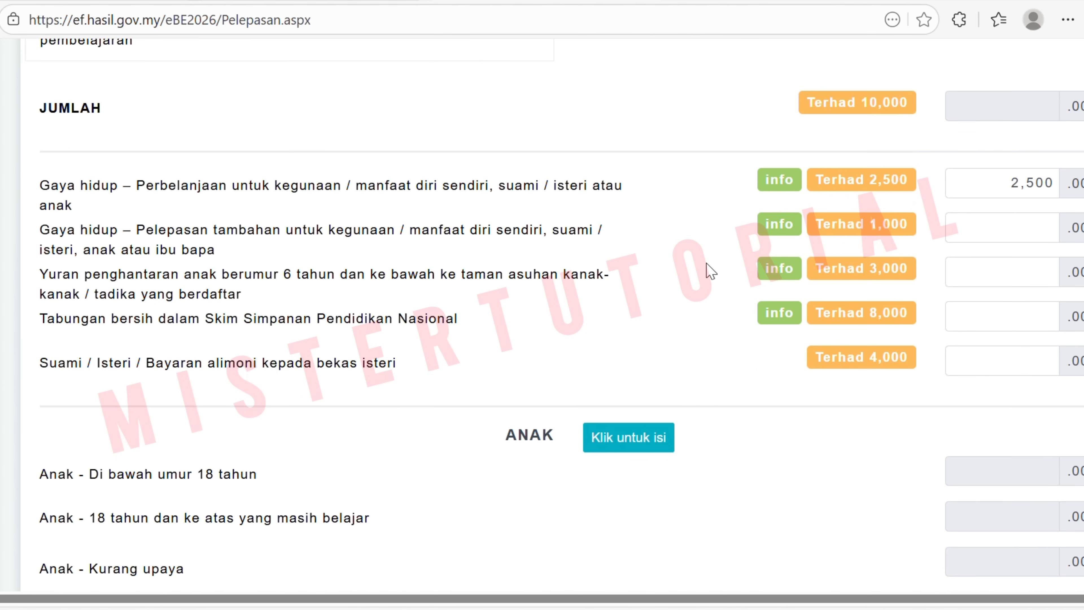
{"action": "scroll", "coordinate": [707, 269], "scroll_direction": "down", "scroll_amount": 3}
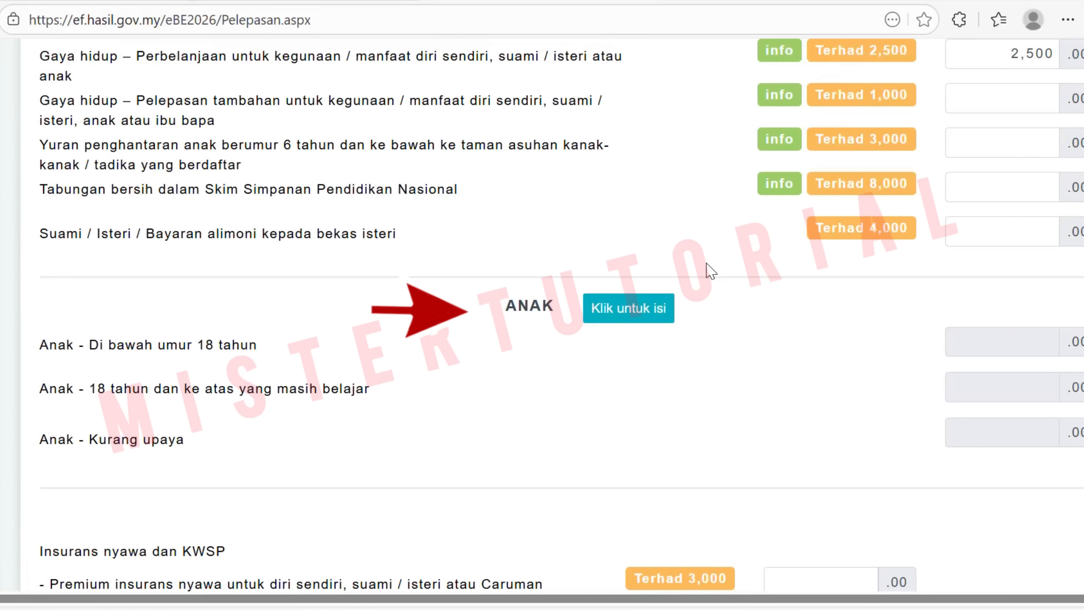
{"action": "left_click", "coordinate": [652, 307]}
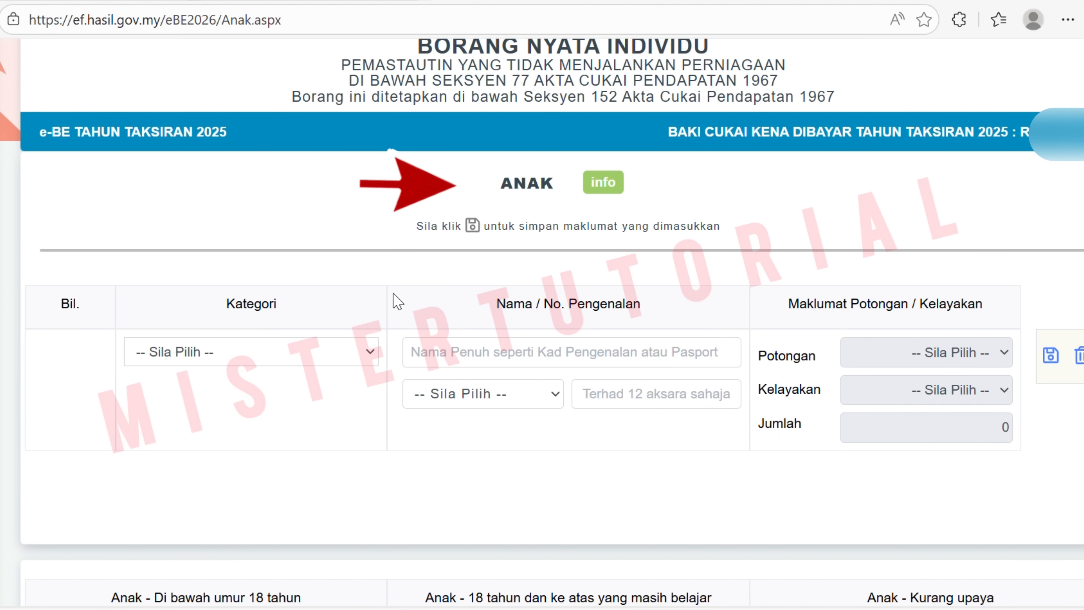
Fill in a child entry with category Di bawah umur 18 tahun, the child's full name, ID type No. KP Baru and the identity number.
{"action": "left_click", "coordinate": [368, 357]}
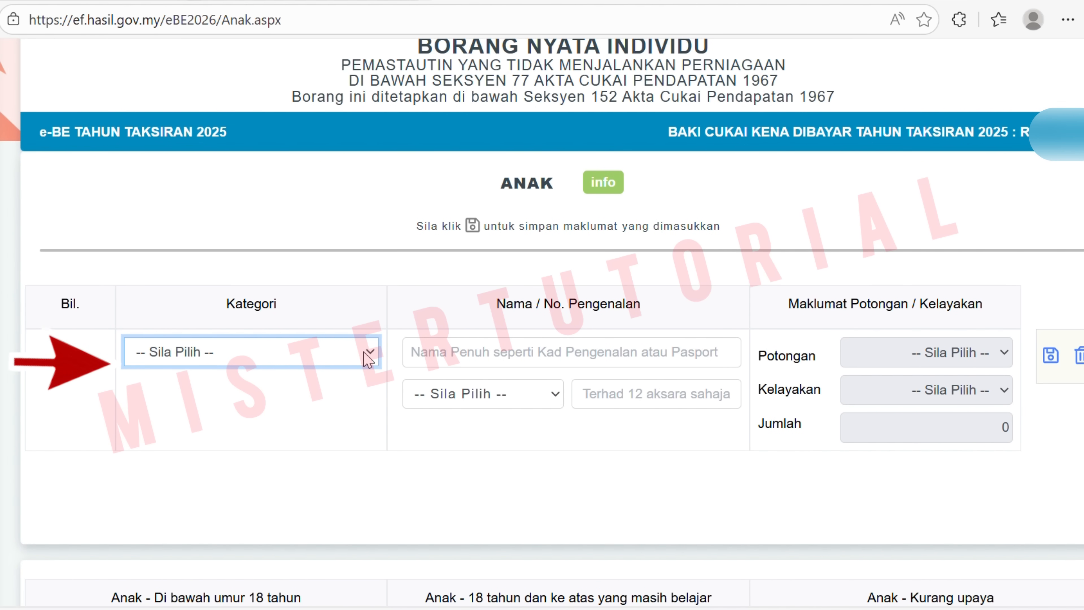
{"action": "left_click", "coordinate": [310, 405]}
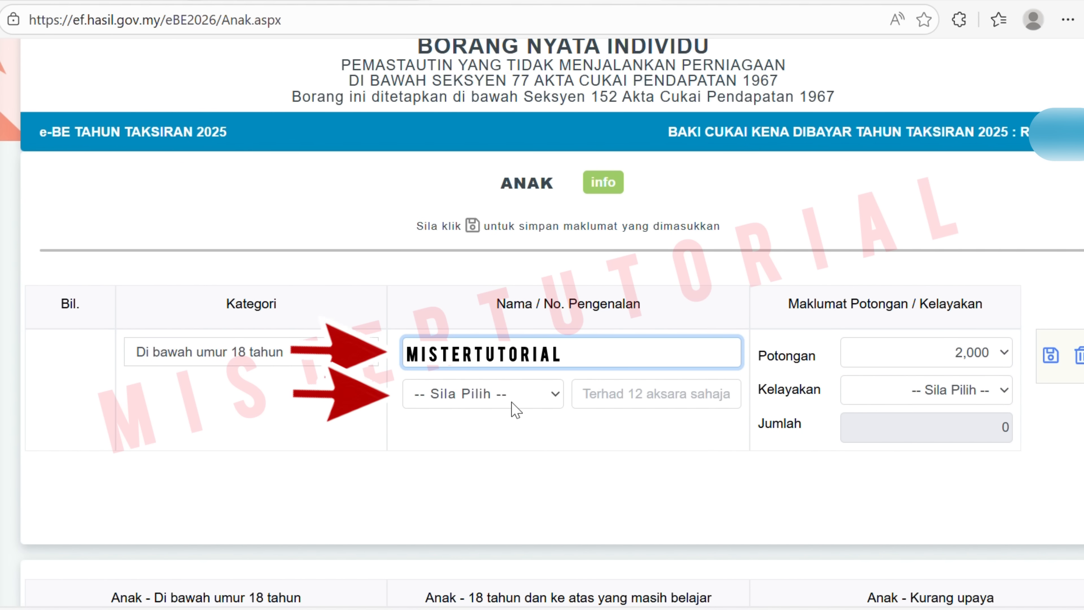
{"action": "left_click", "coordinate": [512, 402]}
{"action": "key", "text": "Down"}
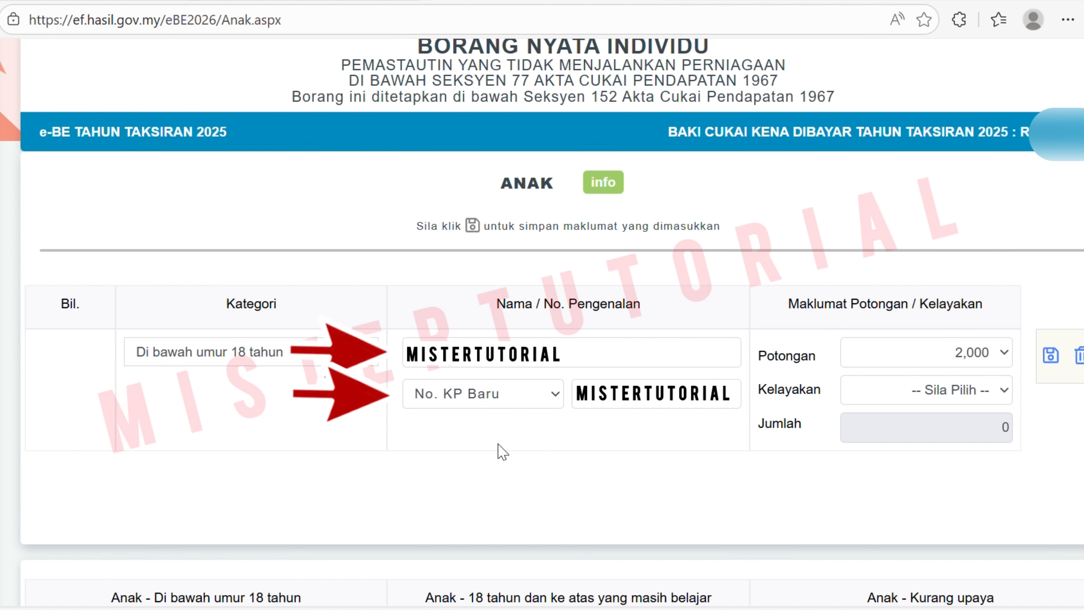
{"action": "key", "text": "Tab"}
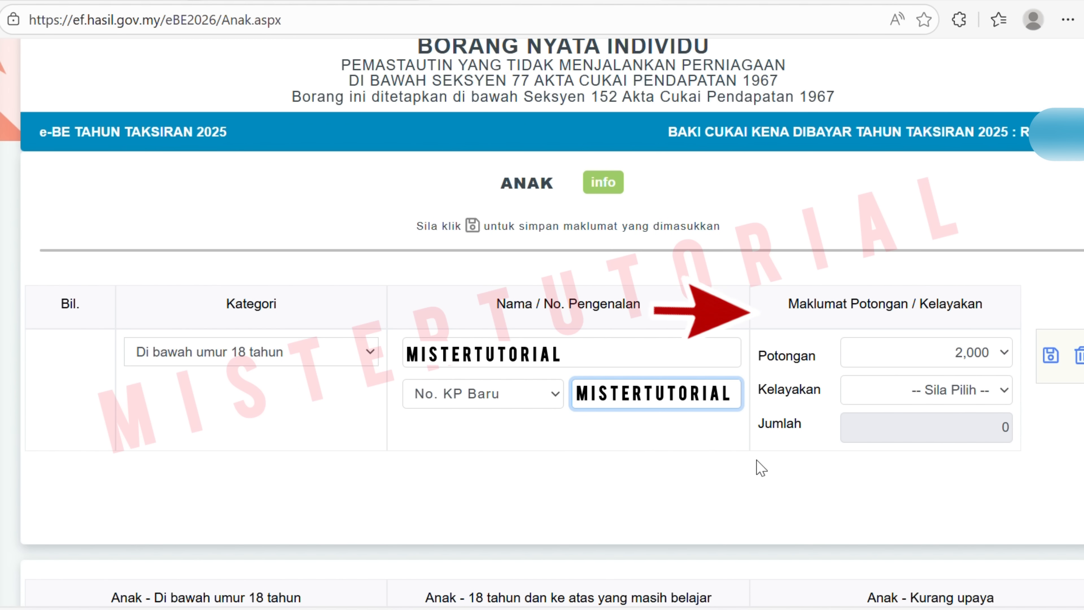
Set the child's relief eligibility (Kelayakan) to 100%, save the child entry, and return to the Pelepasan section.
{"action": "left_click", "coordinate": [989, 389]}
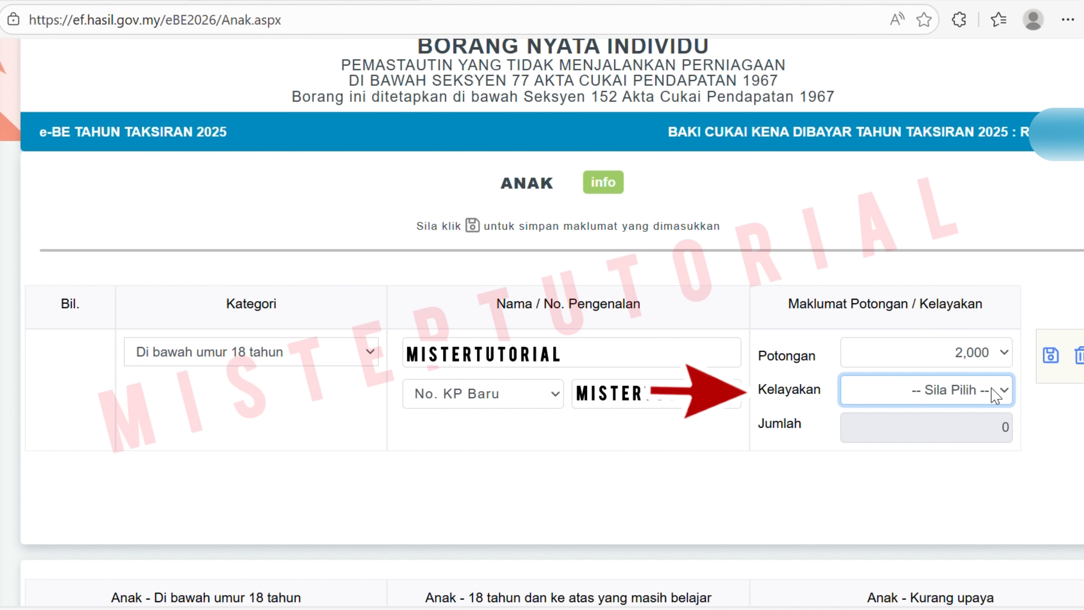
{"action": "left_click", "coordinate": [993, 450]}
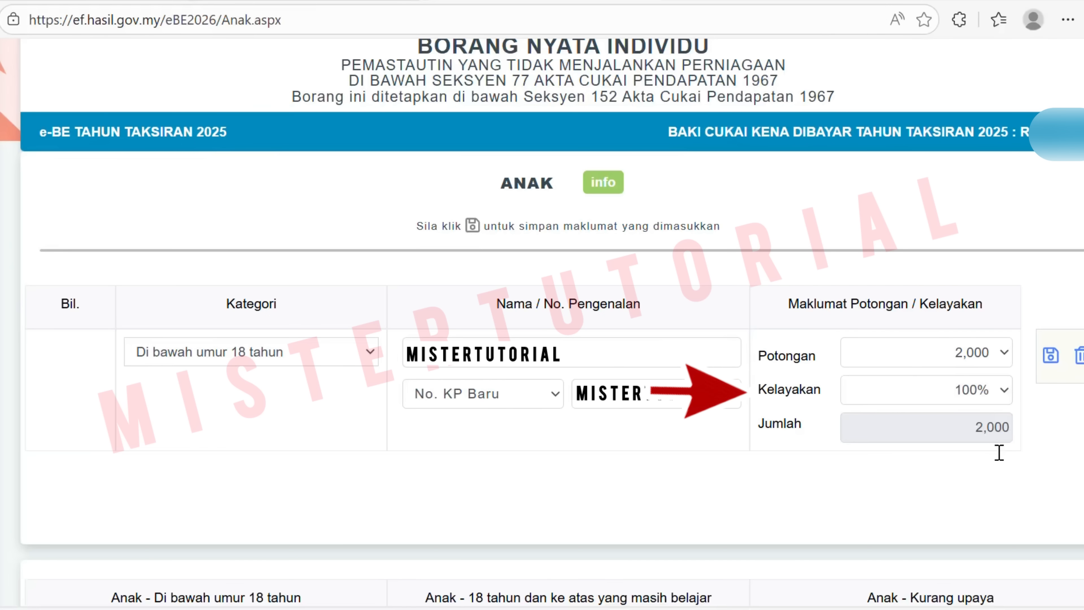
{"action": "left_click", "coordinate": [1051, 355]}
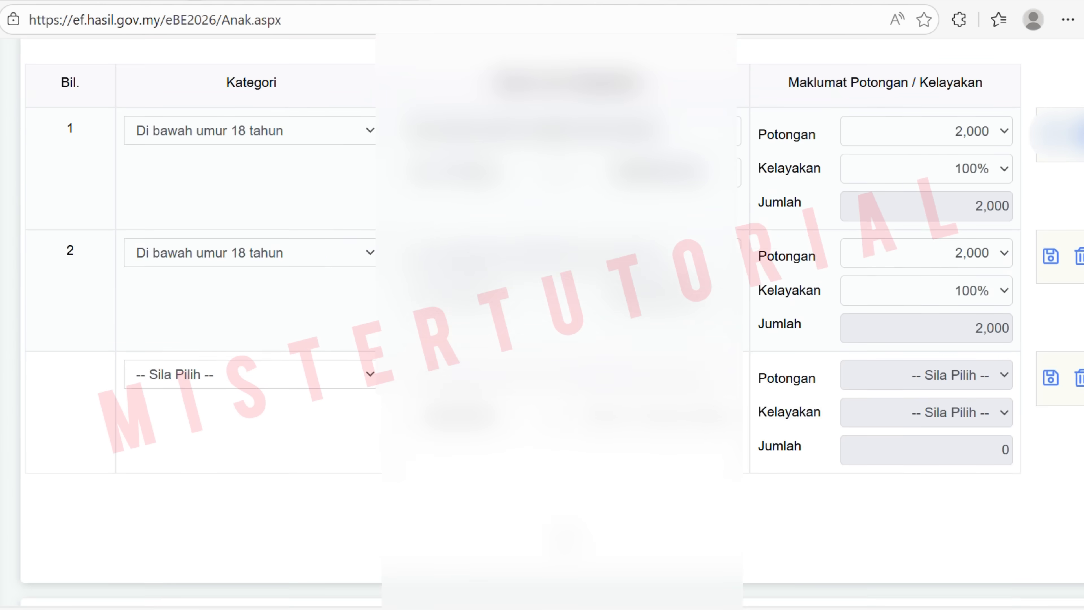
{"action": "scroll", "coordinate": [542, 299], "scroll_direction": "down", "scroll_amount": 5}
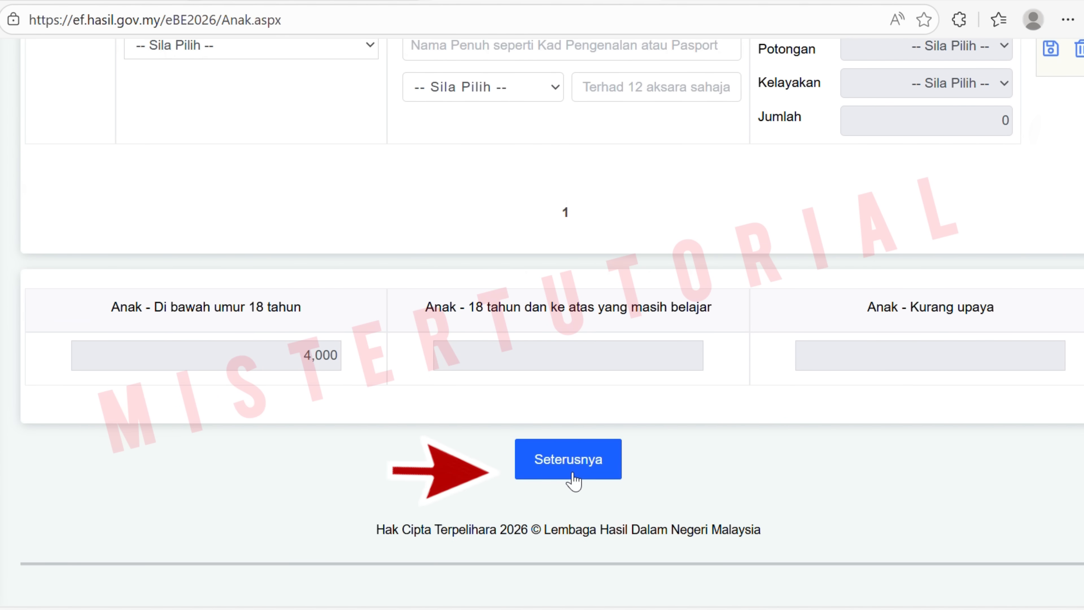
{"action": "left_click", "coordinate": [567, 473]}
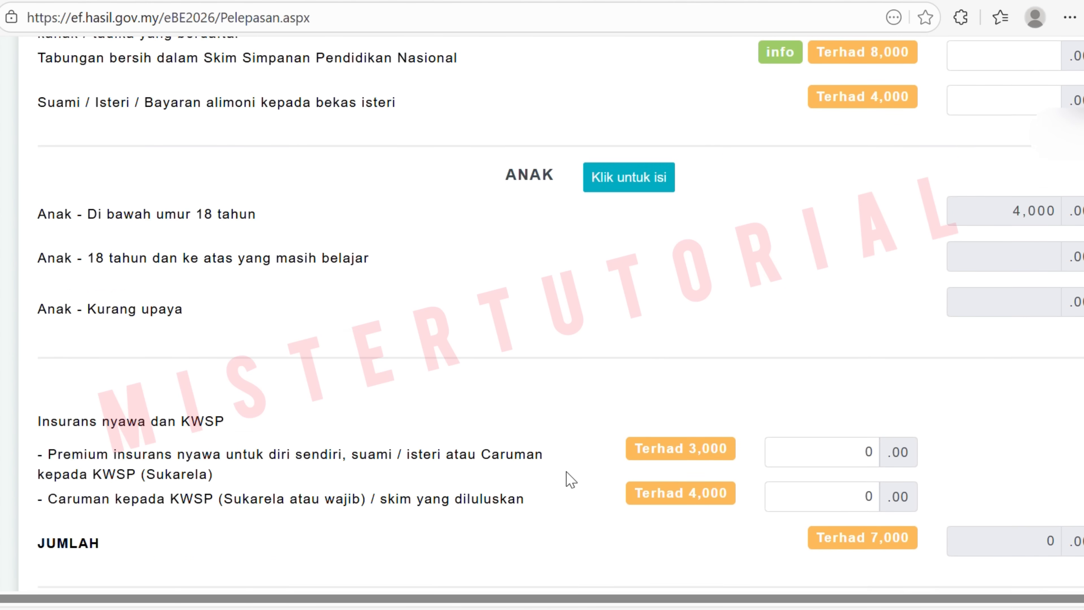
Enter the life insurance premium amount and claim 4,000 for the Caruman kepada KWSP (Sukarela atau wajib) relief.
{"action": "scroll", "coordinate": [569, 477], "scroll_direction": "down", "scroll_amount": 2}
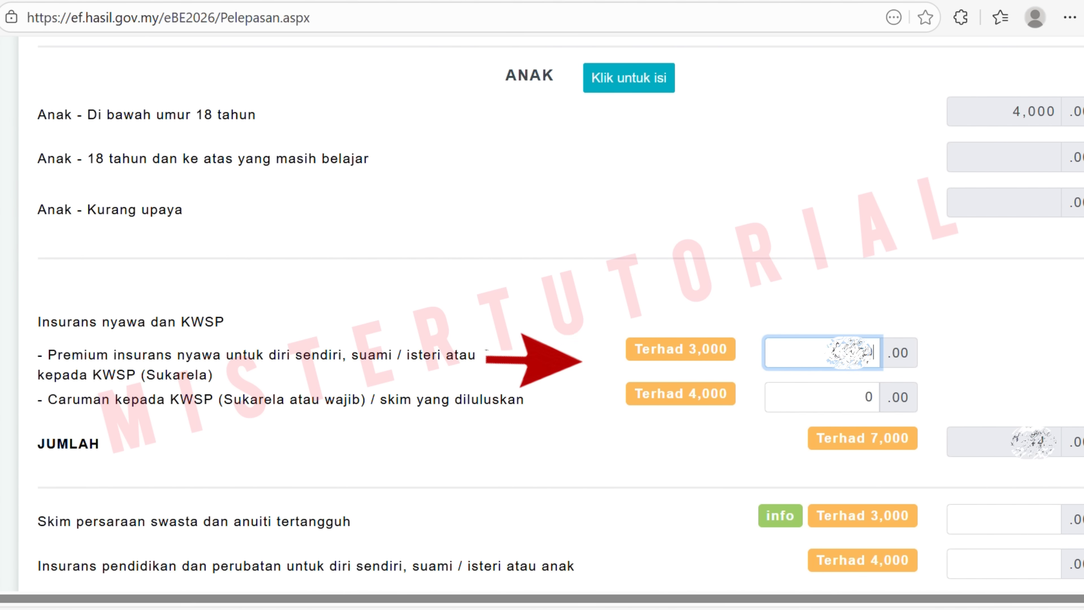
{"action": "left_click", "coordinate": [660, 444]}
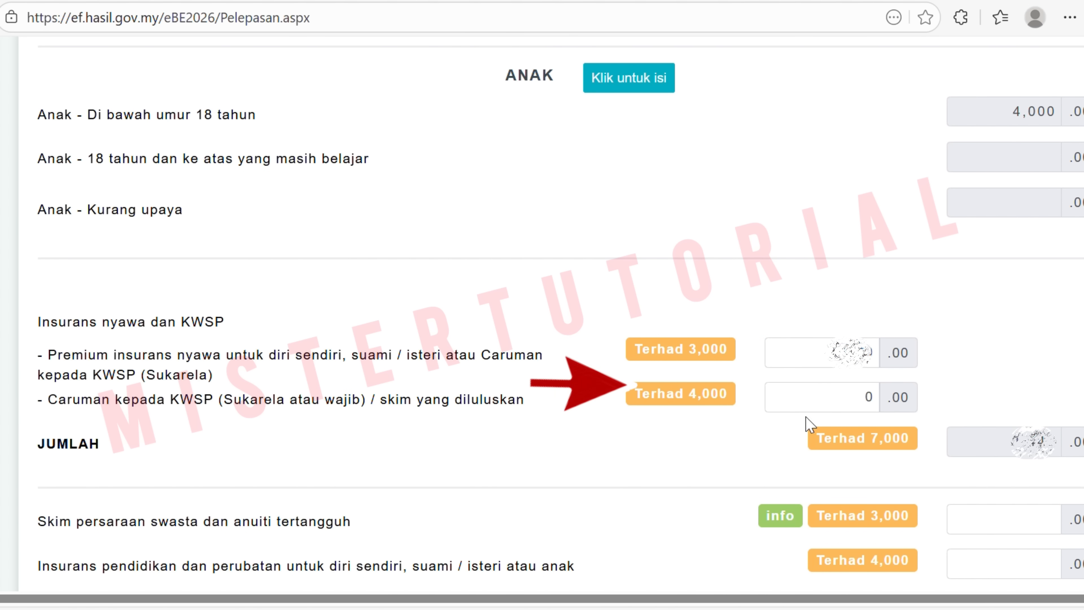
{"action": "left_click", "coordinate": [848, 412]}
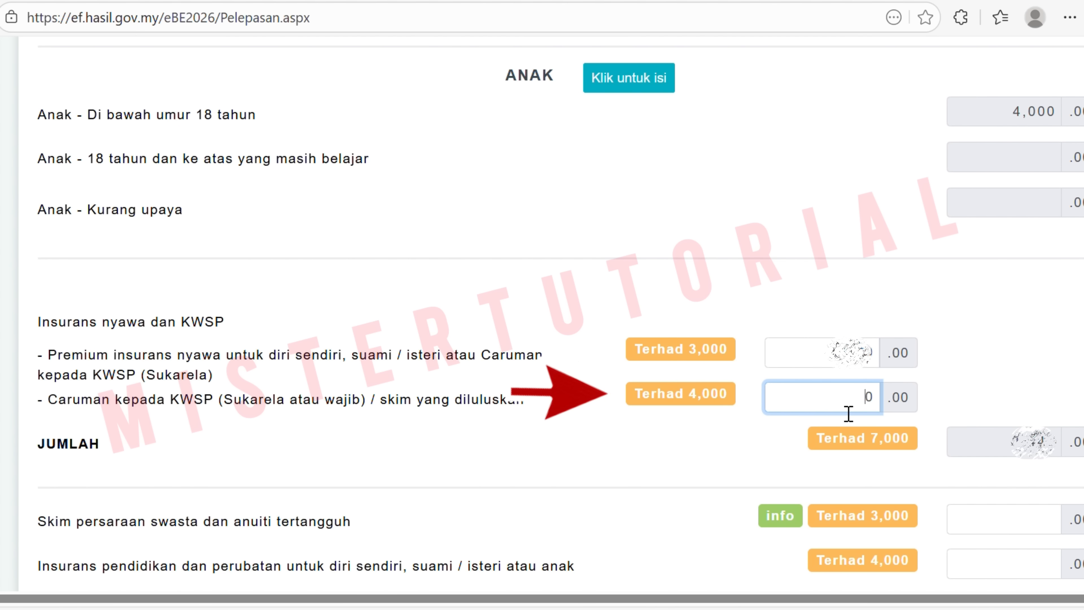
{"action": "key", "text": "BackSpace"}
{"action": "type", "text": "4,000"}
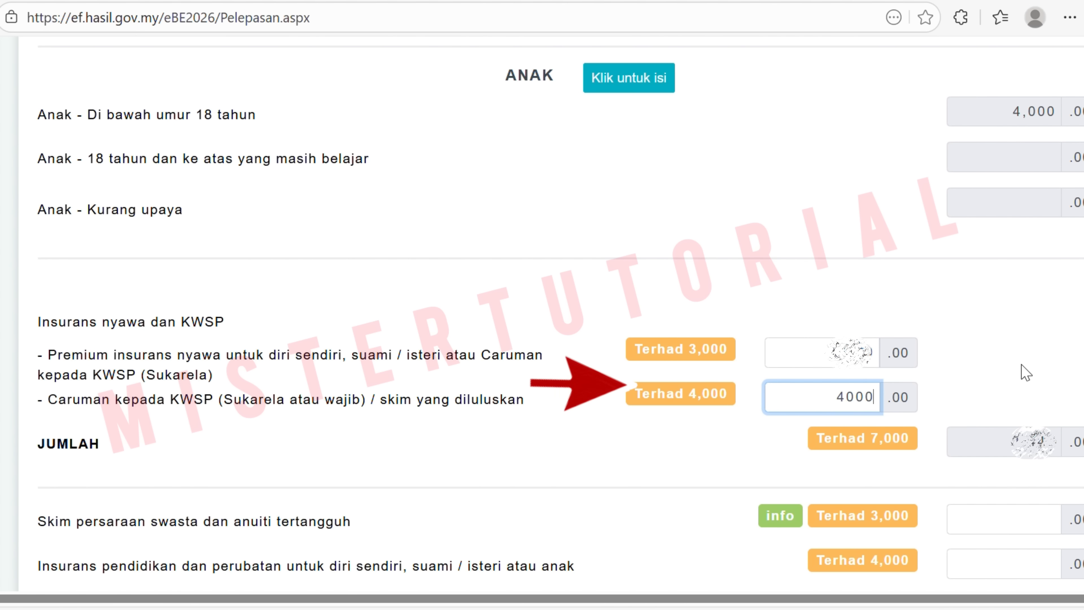
{"action": "left_click", "coordinate": [1021, 366]}
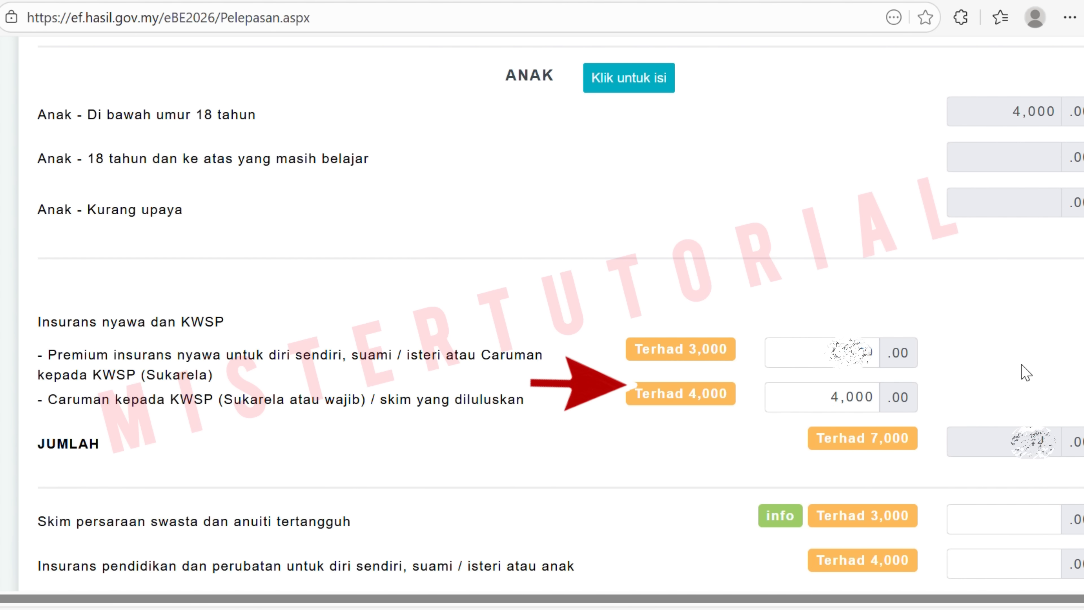
Claim 350 for the PERKESO contribution, enter the Zakat dan fitrah amount, and continue to the Rumusan section.
{"action": "scroll", "coordinate": [1027, 373], "scroll_direction": "down", "scroll_amount": 7}
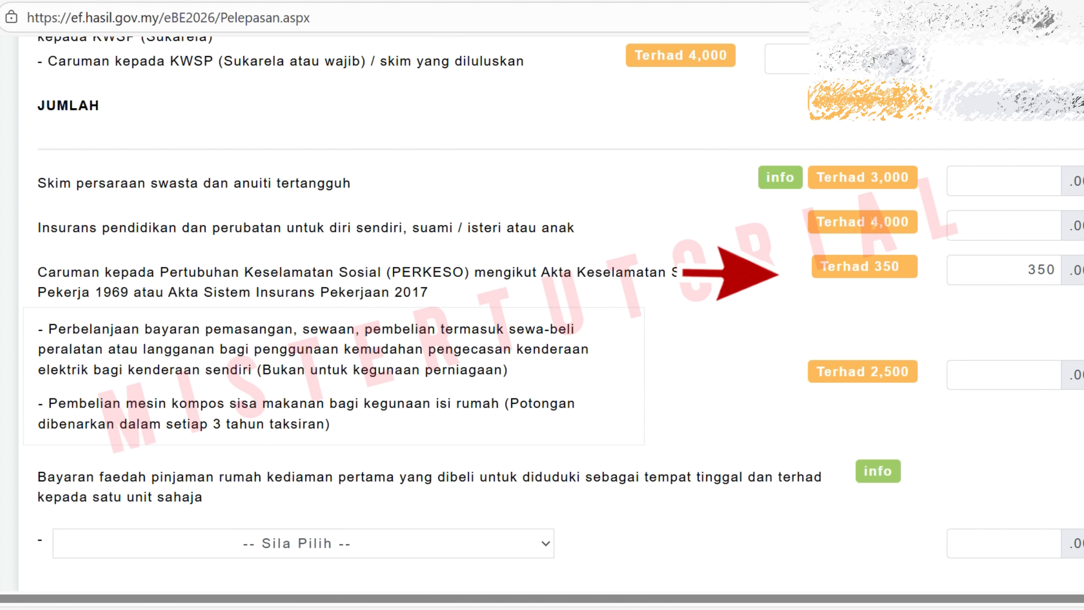
{"action": "scroll", "coordinate": [704, 379], "scroll_direction": "down", "scroll_amount": 10}
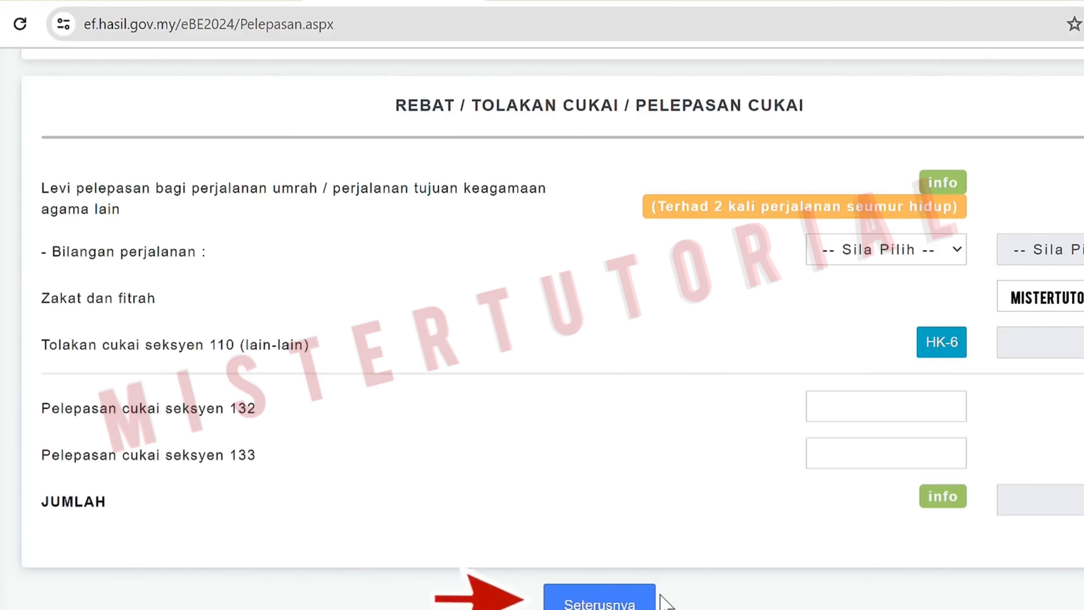
{"action": "left_click", "coordinate": [631, 602]}
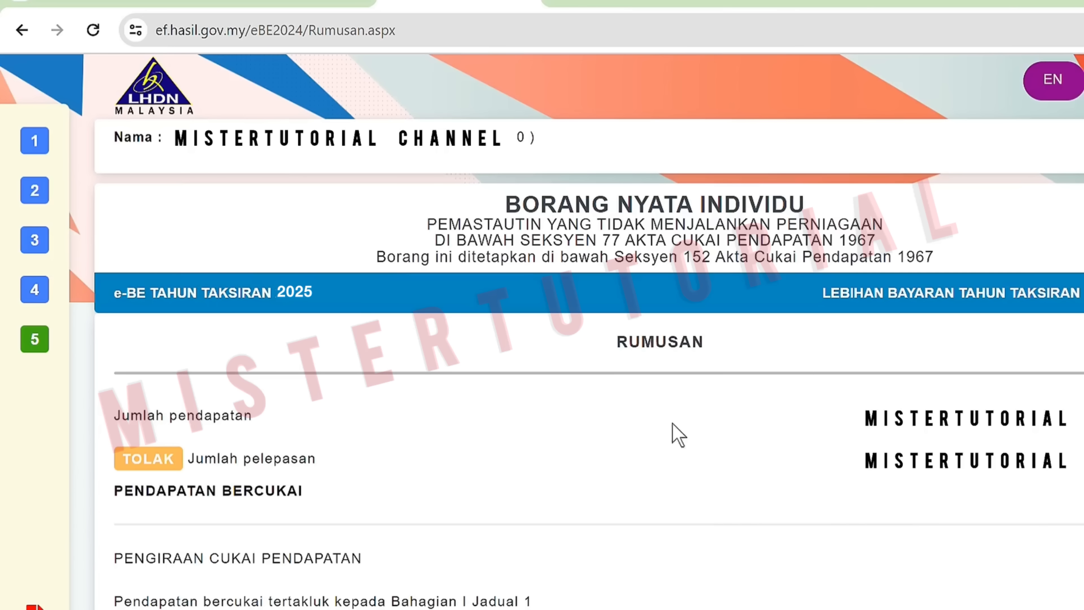
Review the income, relief, rebate and tax calculation in the Rumusan summary, and continue to the Akuan declaration.
{"action": "mouse_move", "coordinate": [106, 327]}
{"action": "scroll", "coordinate": [684, 384], "scroll_direction": "down", "scroll_amount": 7}
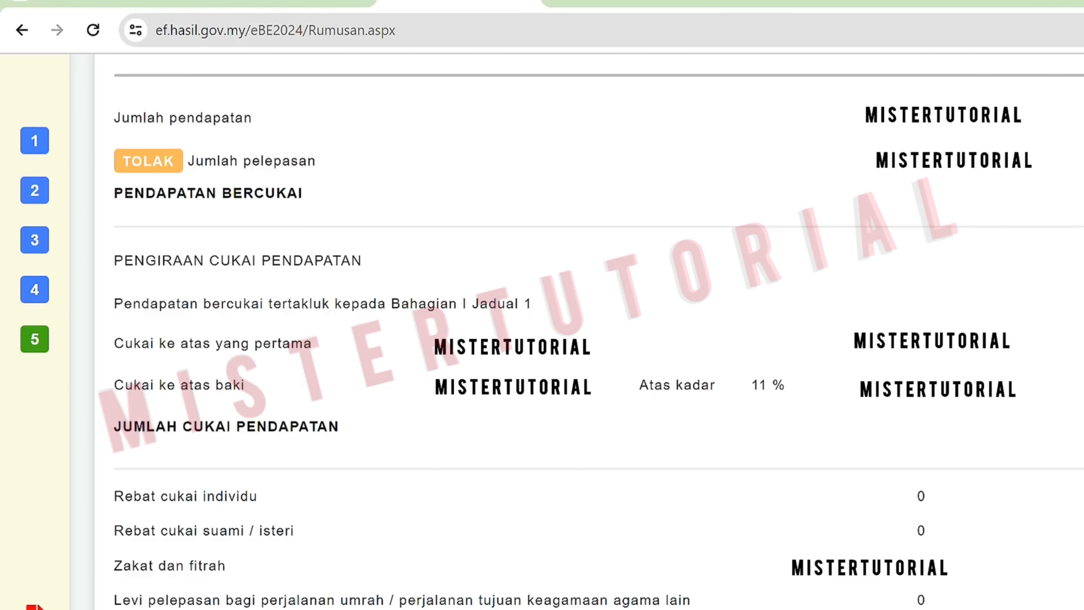
{"action": "scroll", "coordinate": [768, 418], "scroll_direction": "down", "scroll_amount": 8}
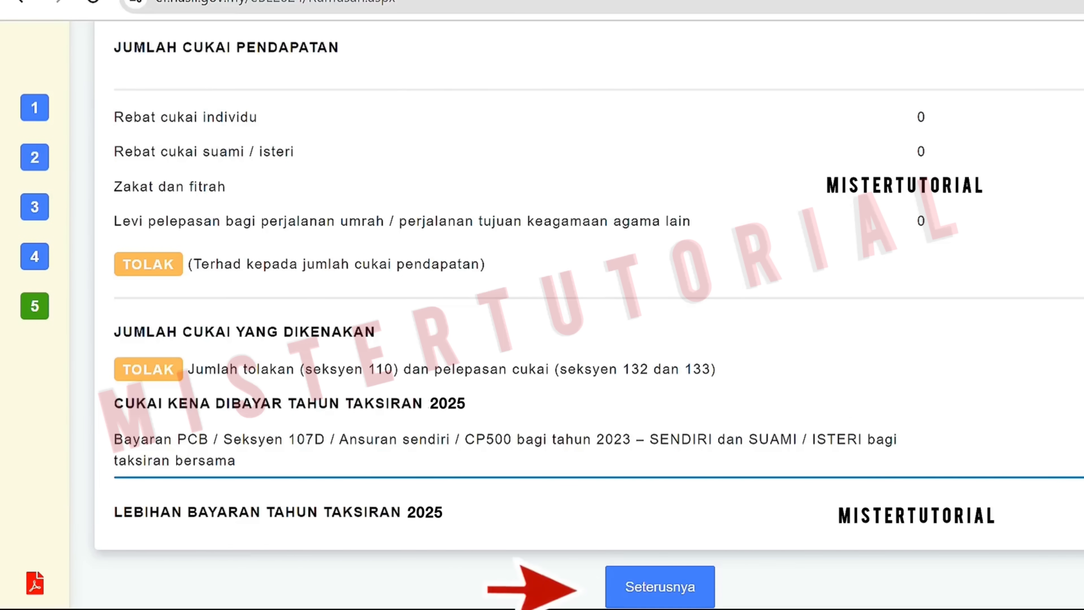
{"action": "left_click", "coordinate": [683, 595]}
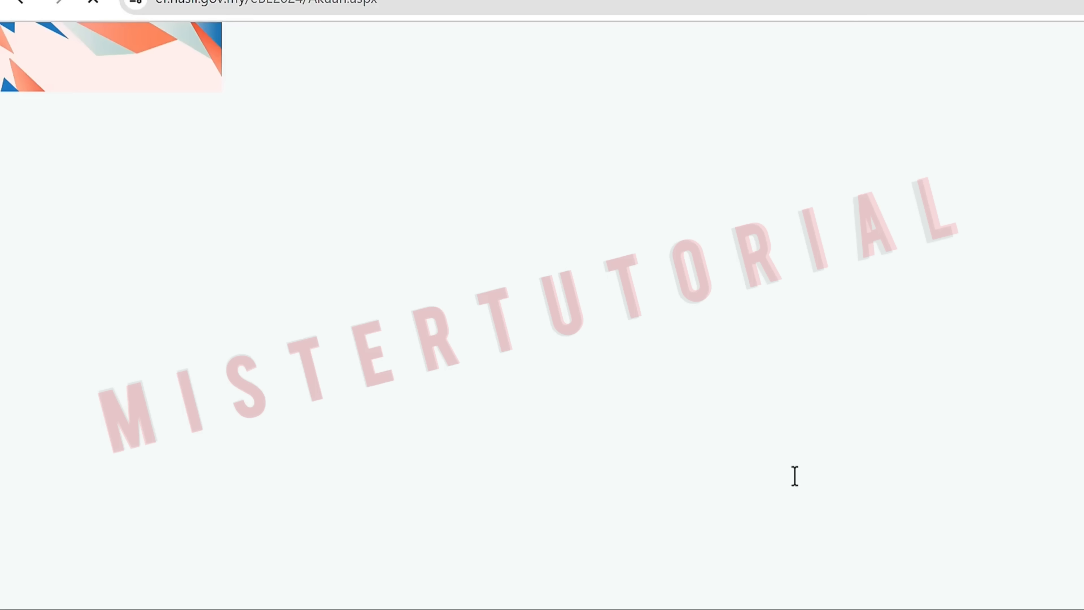